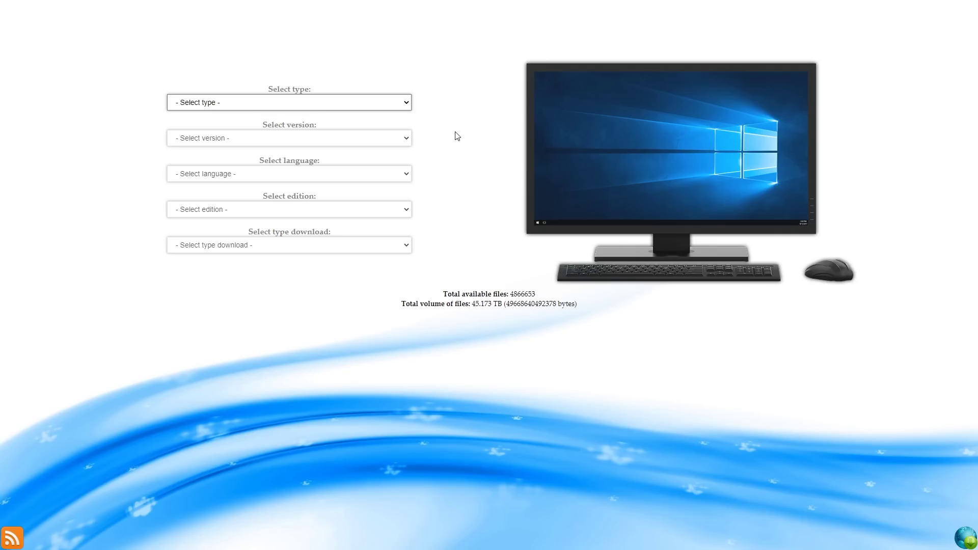
Request Windows (Final version) feature update 2004 arm64, English (United States), Windows 10 Professional
click(407, 105)
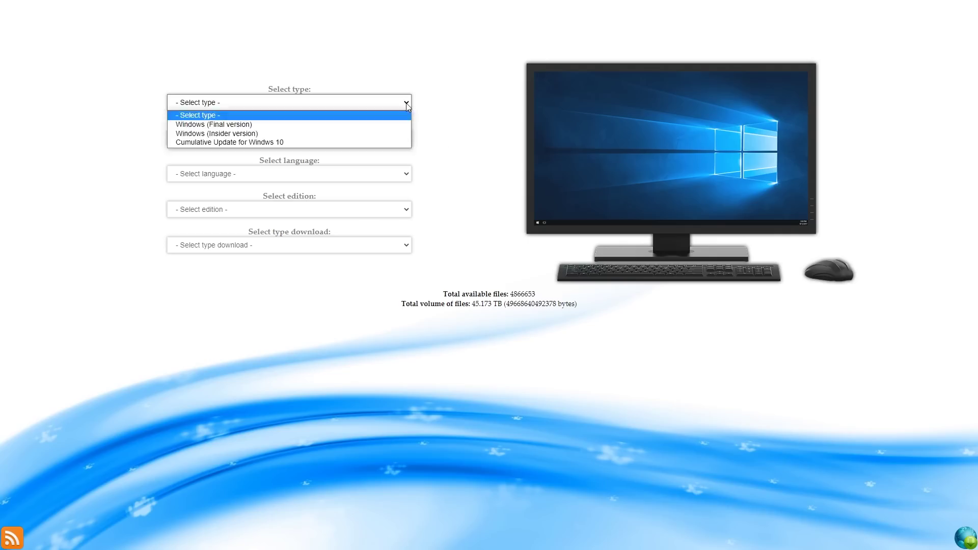
click(255, 125)
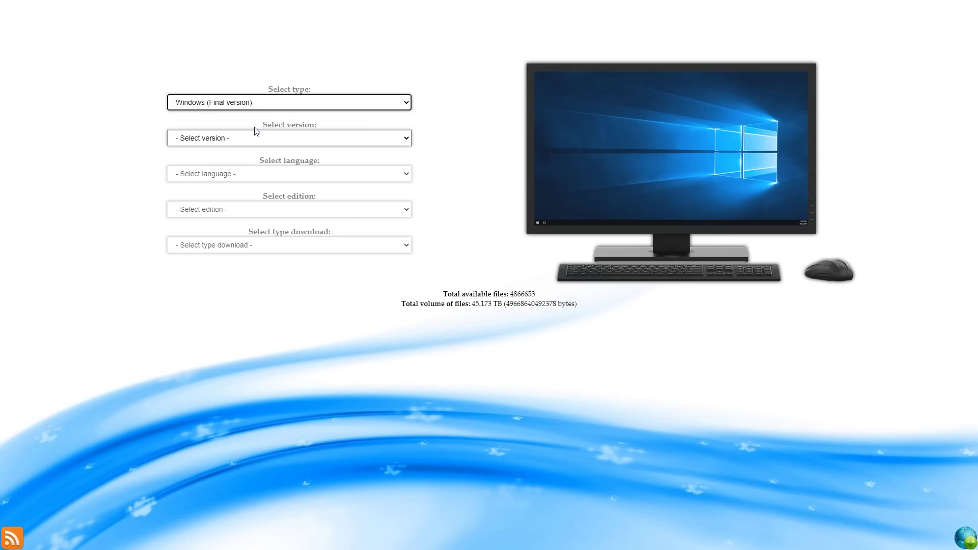
click(385, 139)
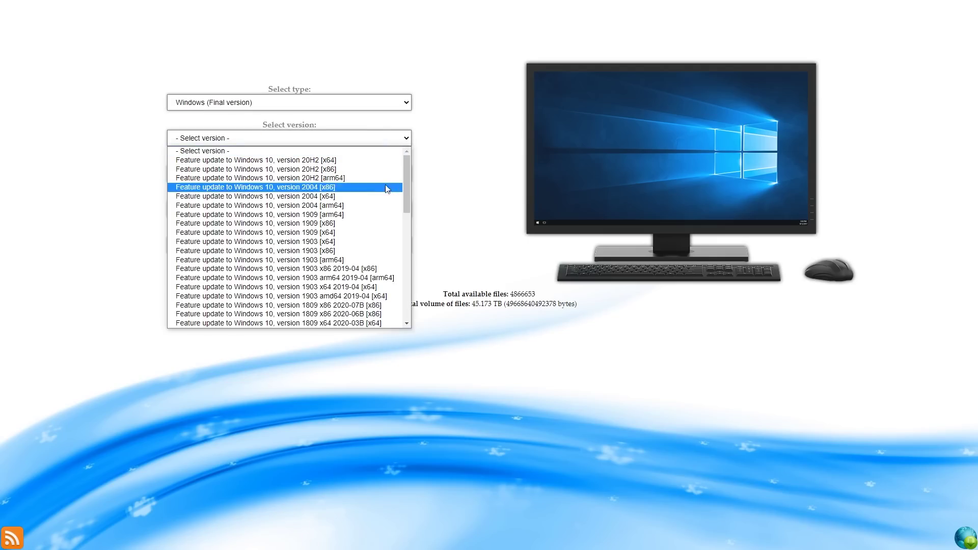
click(331, 208)
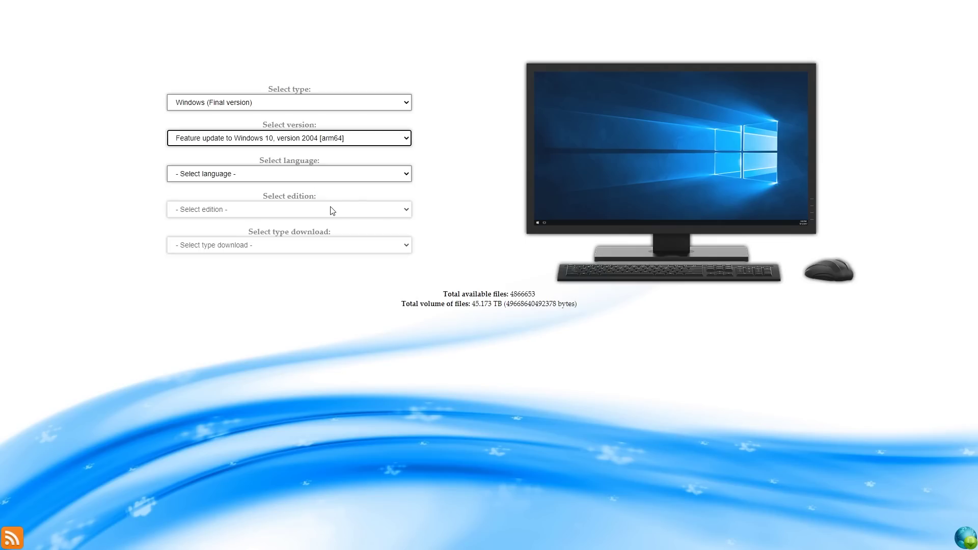
click(384, 172)
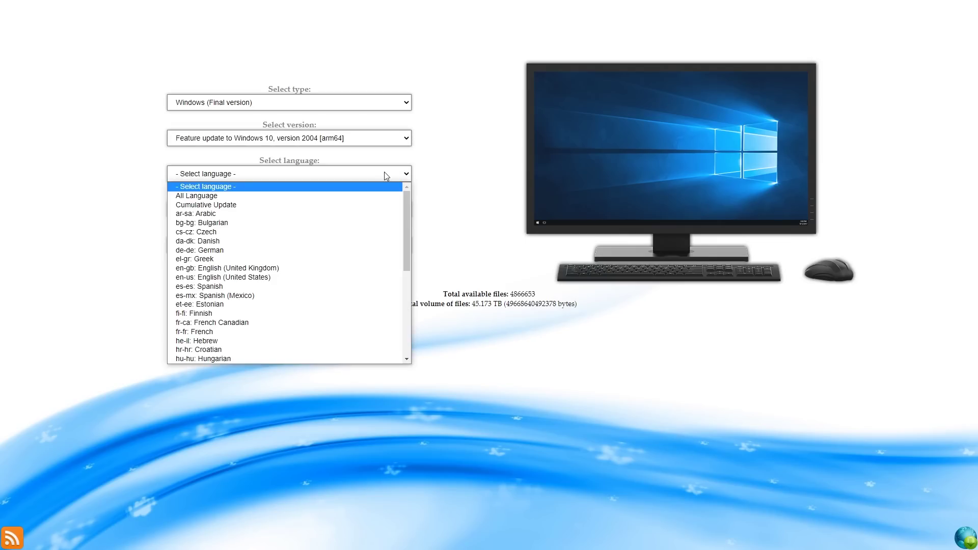
click(248, 282)
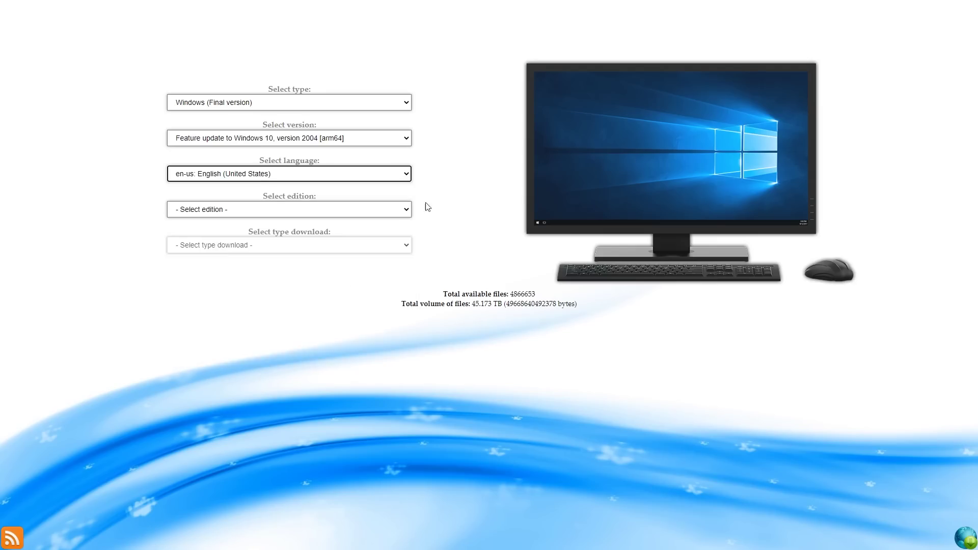
click(402, 211)
click(255, 249)
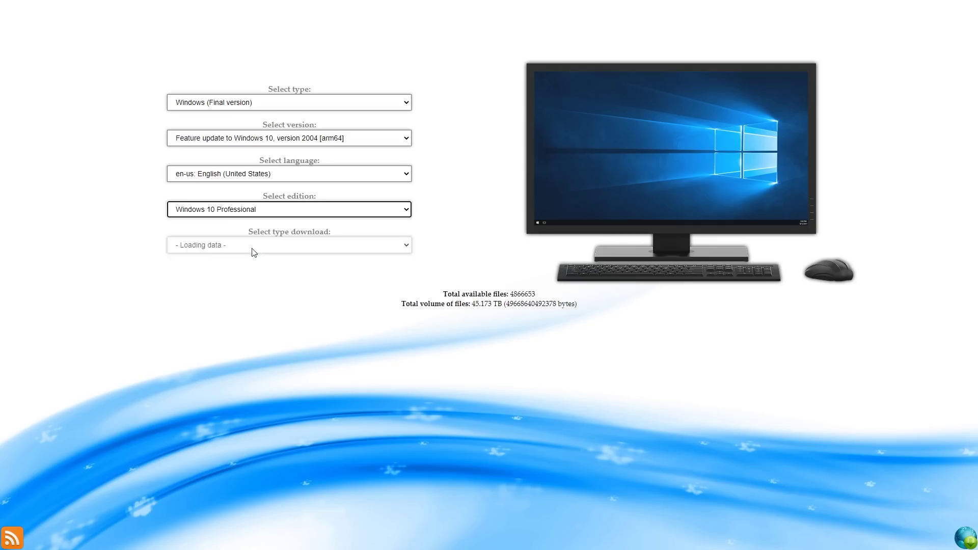
click(387, 246)
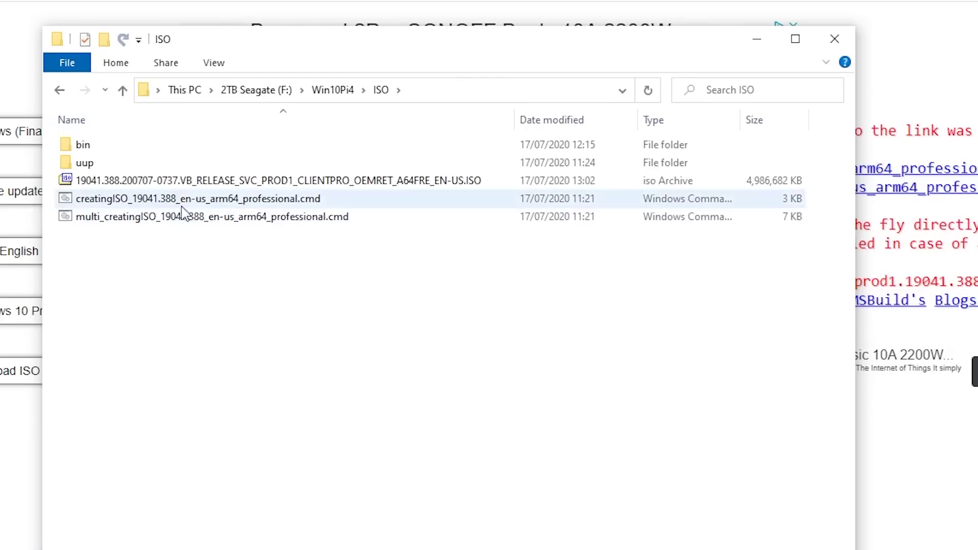
Select the built 19041.388 arm64 ISO image in the ISO folder
click(191, 183)
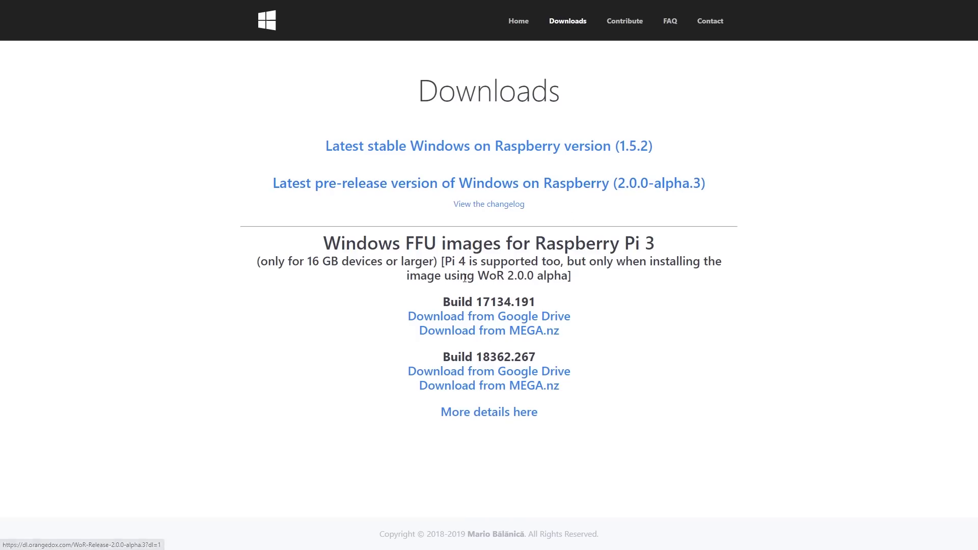
Highlight the note that Raspberry Pi 4 requires WoR 2.0.0 alpha
drag(448, 262, 566, 276)
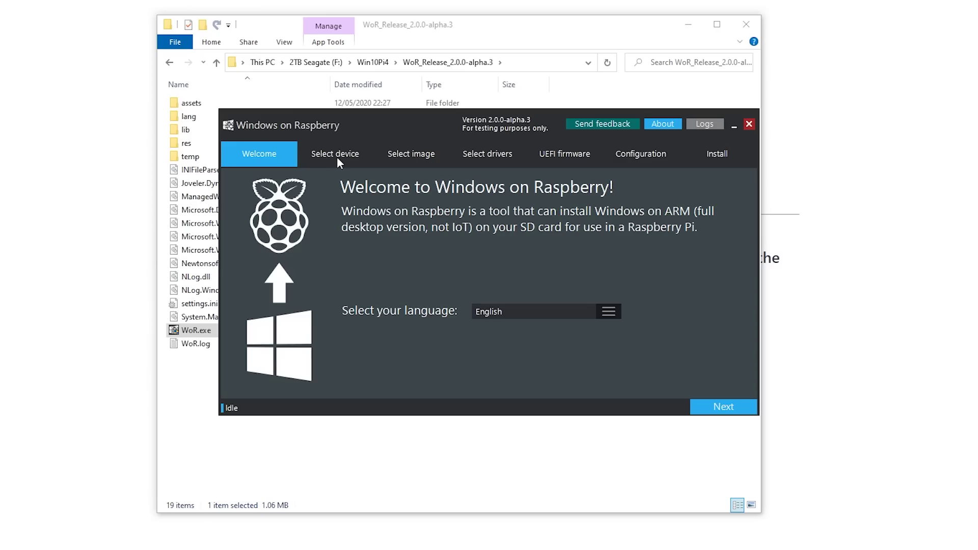
Target Disk 15, the 119 GB Lexar USB flash drive, as a Raspberry Pi 4 [ARM64]
click(721, 406)
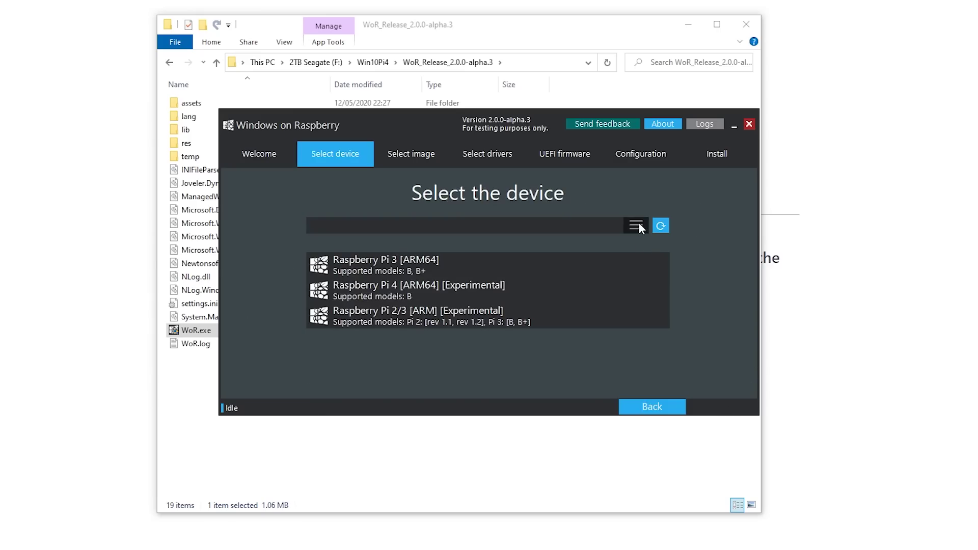
click(637, 226)
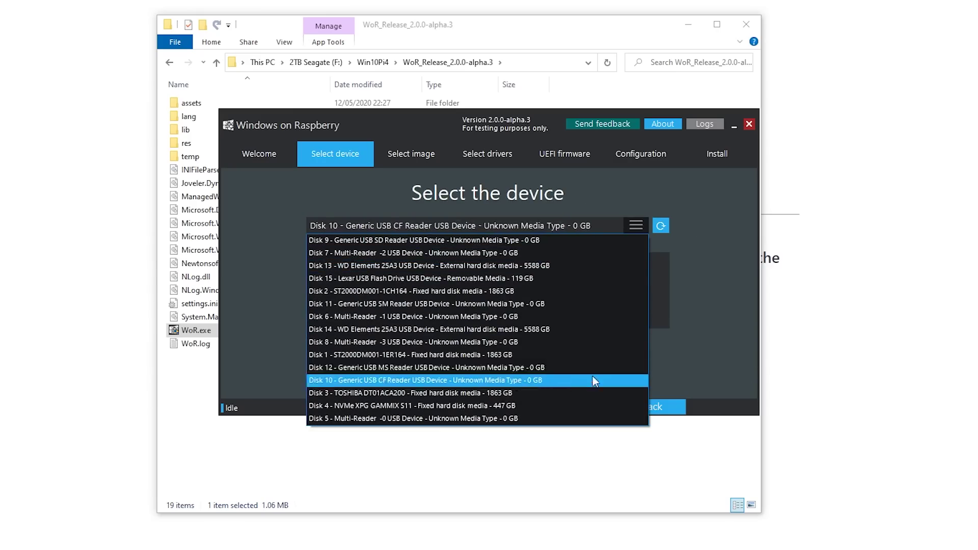
click(436, 279)
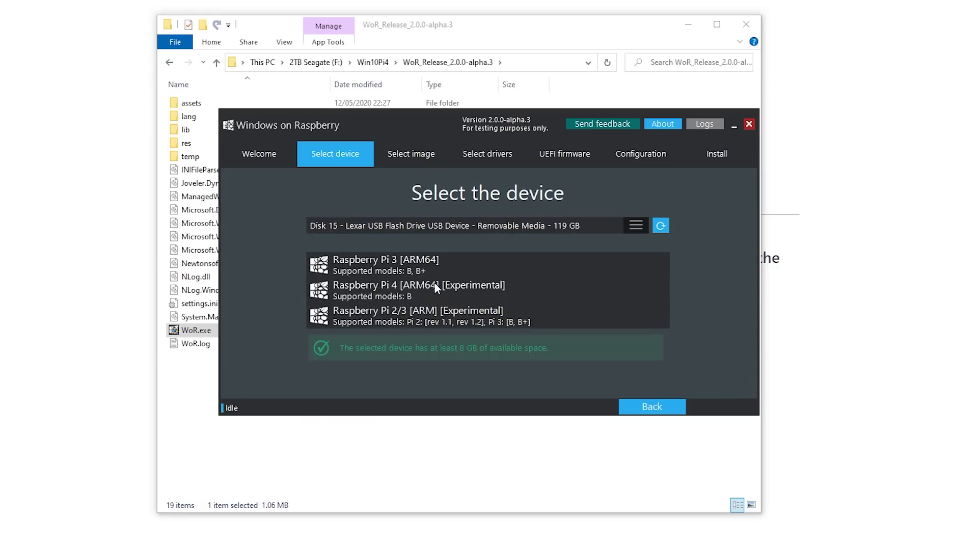
click(395, 295)
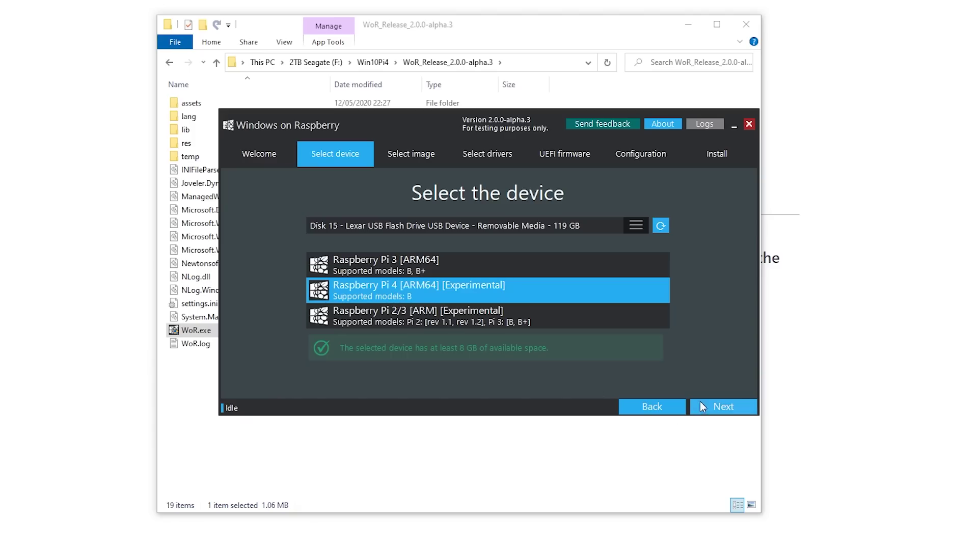
click(718, 409)
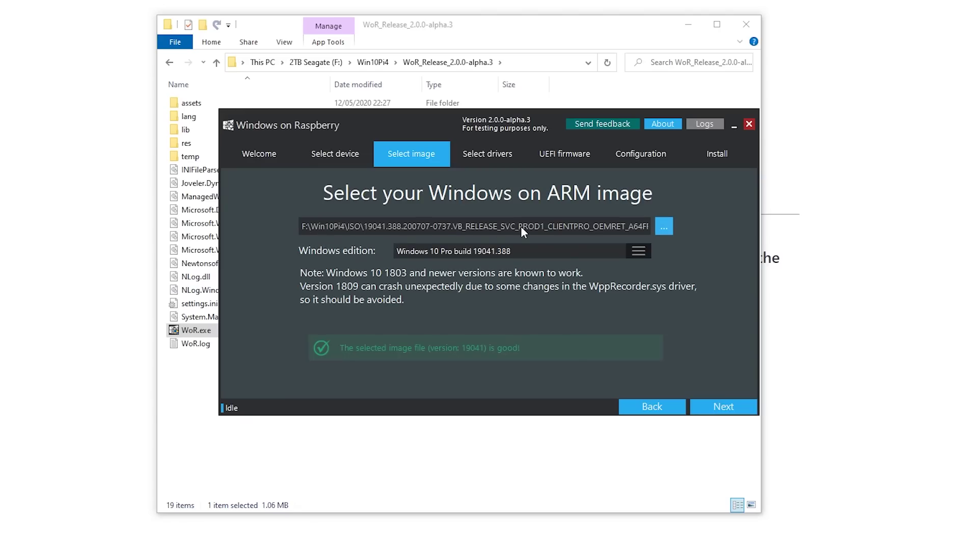
Choose Windows 10 Pro build 19041.388 as the edition to install
click(568, 252)
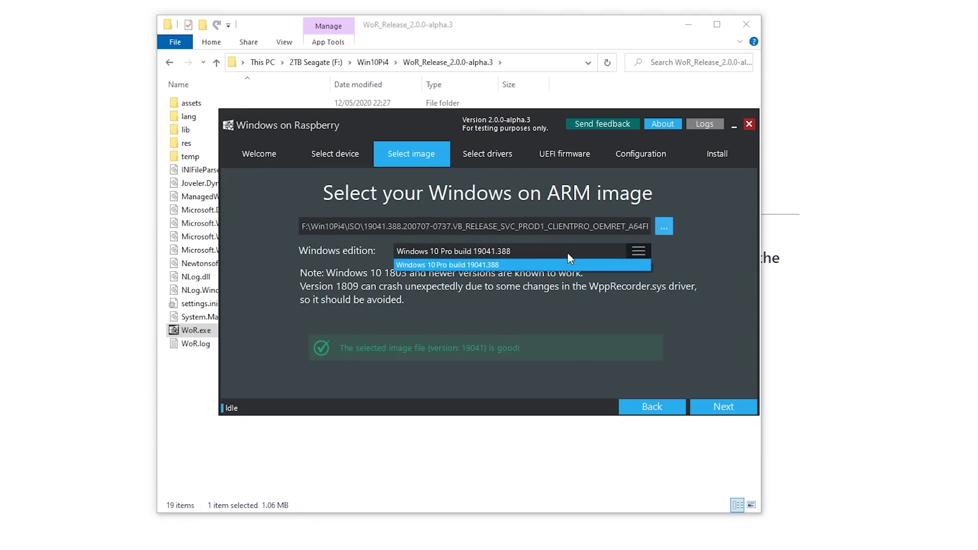
click(567, 253)
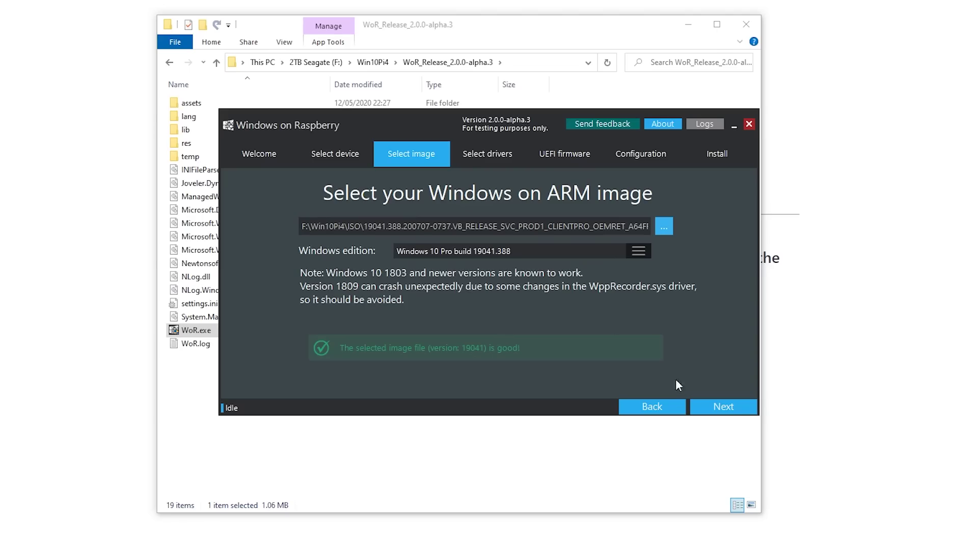
click(735, 413)
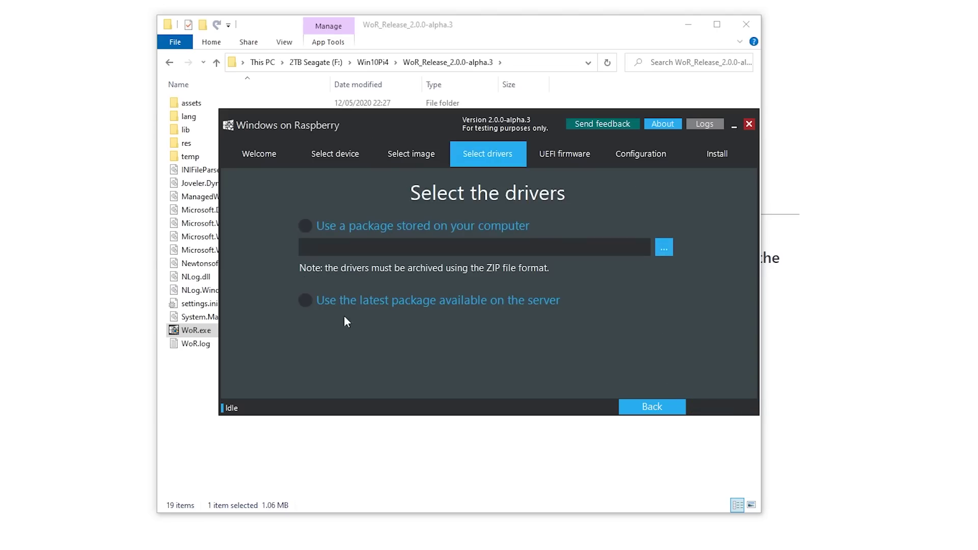
Use the latest server drivers and the latest pftf/RPi4 UEFI firmware
click(363, 300)
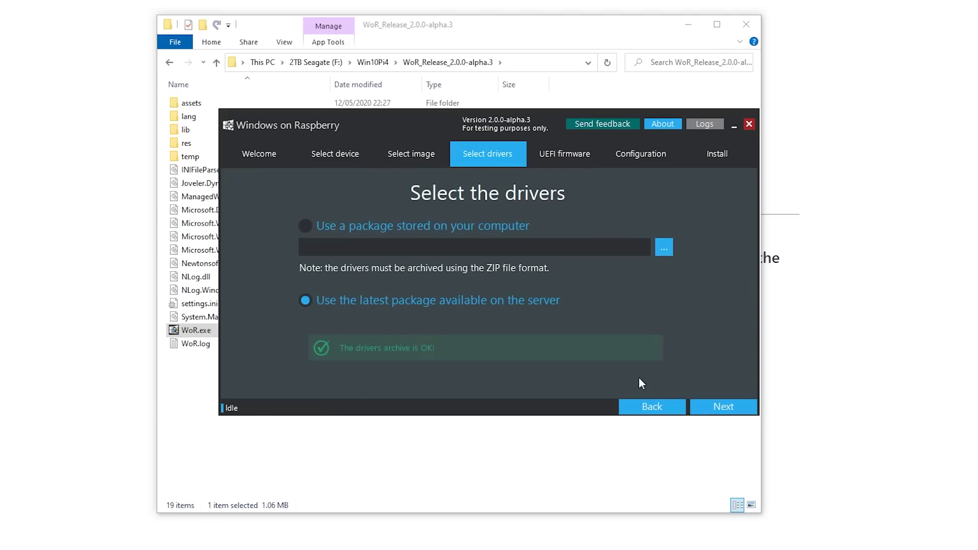
click(714, 406)
click(414, 301)
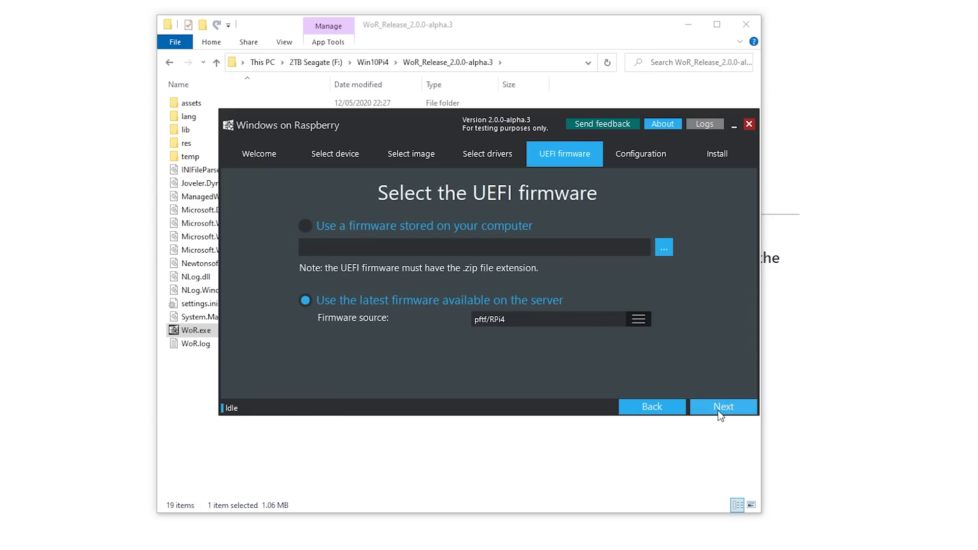
click(718, 412)
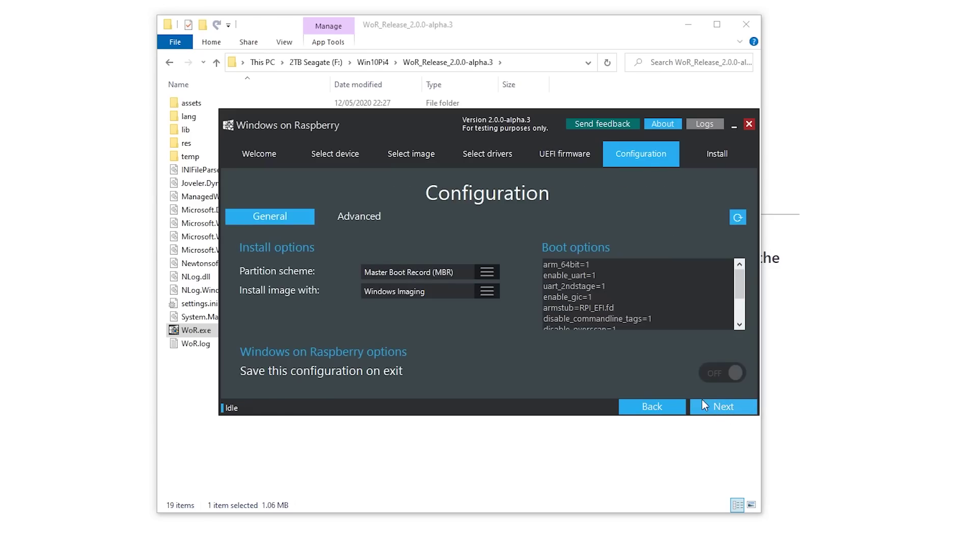
In the Advanced settings, accept the warning and set the memory limit to 8192 MB
click(353, 215)
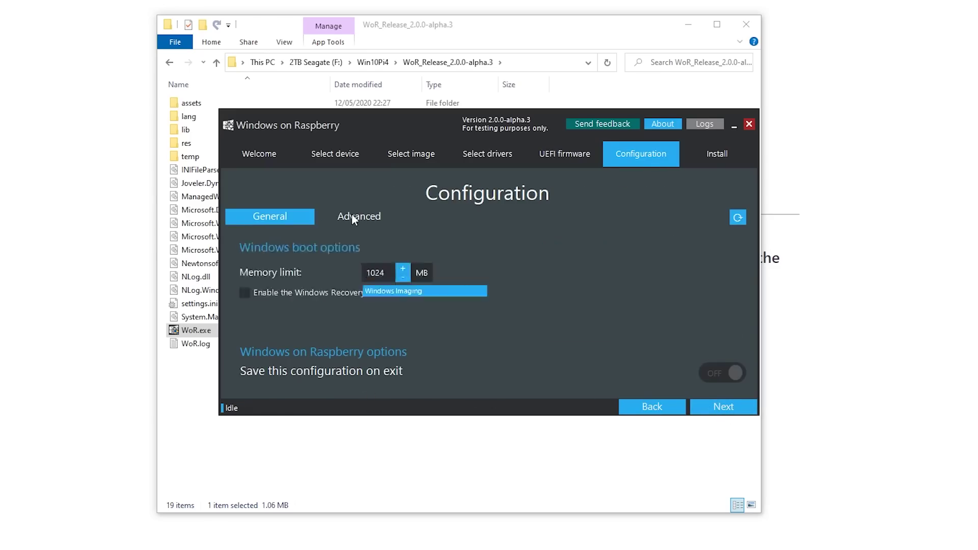
click(544, 327)
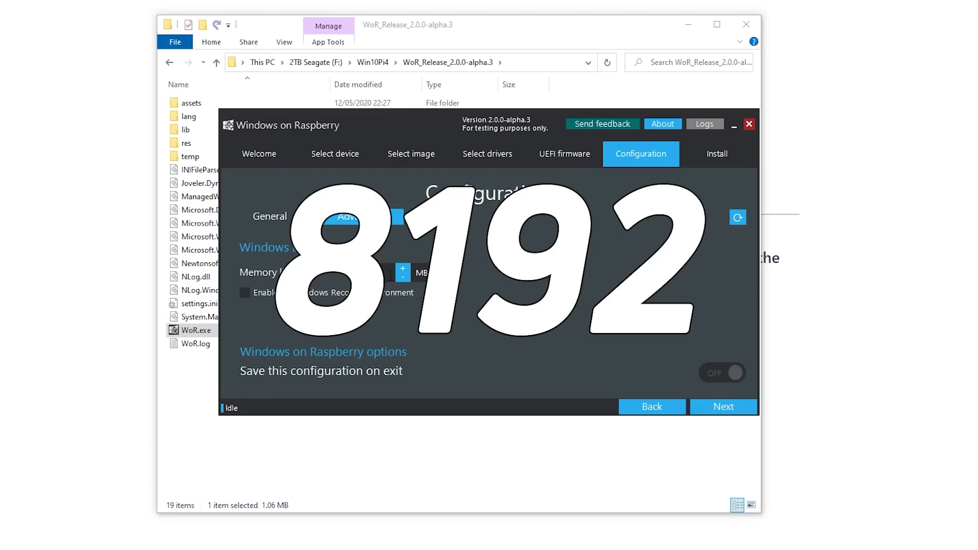
text(192)
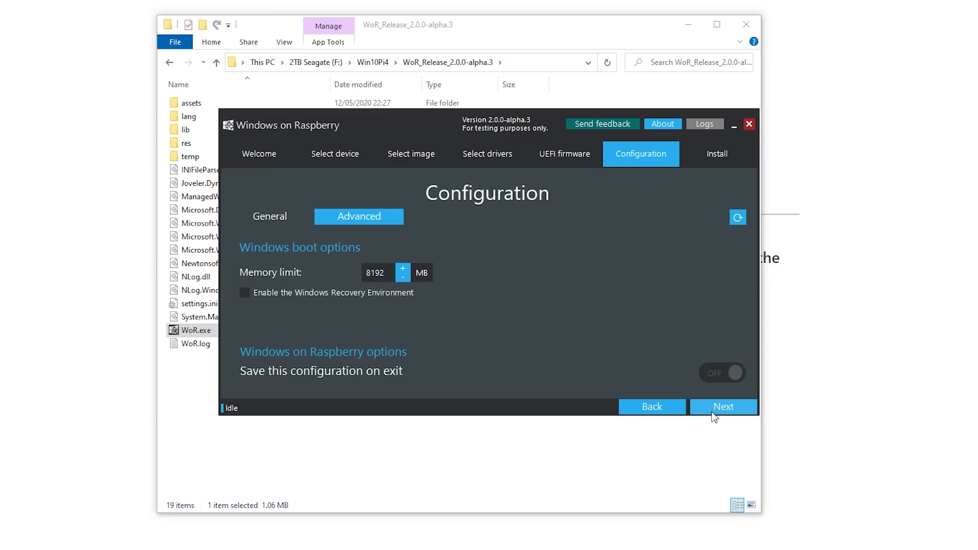
click(728, 404)
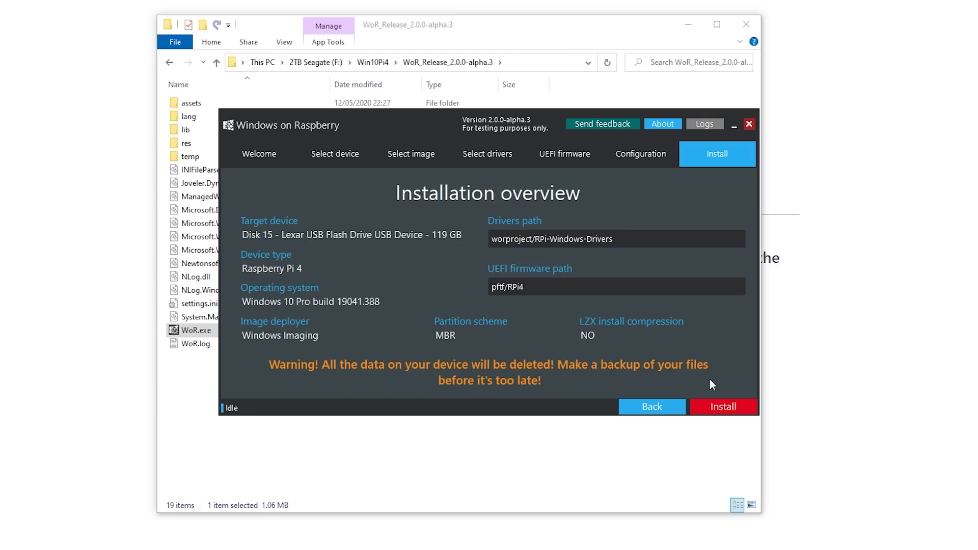
Install Windows 10 Pro onto the Lexar USB drive and finish once it completes
click(715, 408)
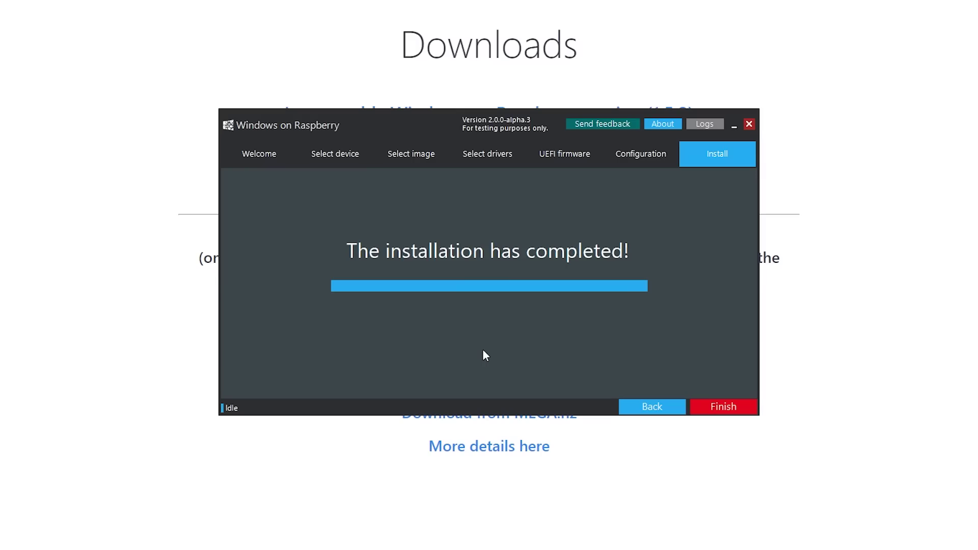
click(737, 404)
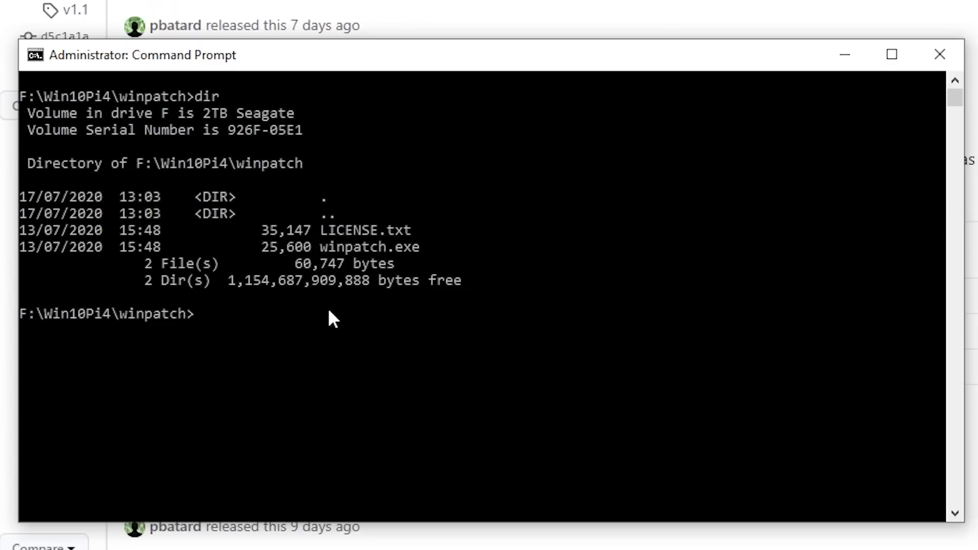
Inspect drive W:, listing its root and the Windows folder contents
text(w:)
key(Return)
text(dir)
key(Return)
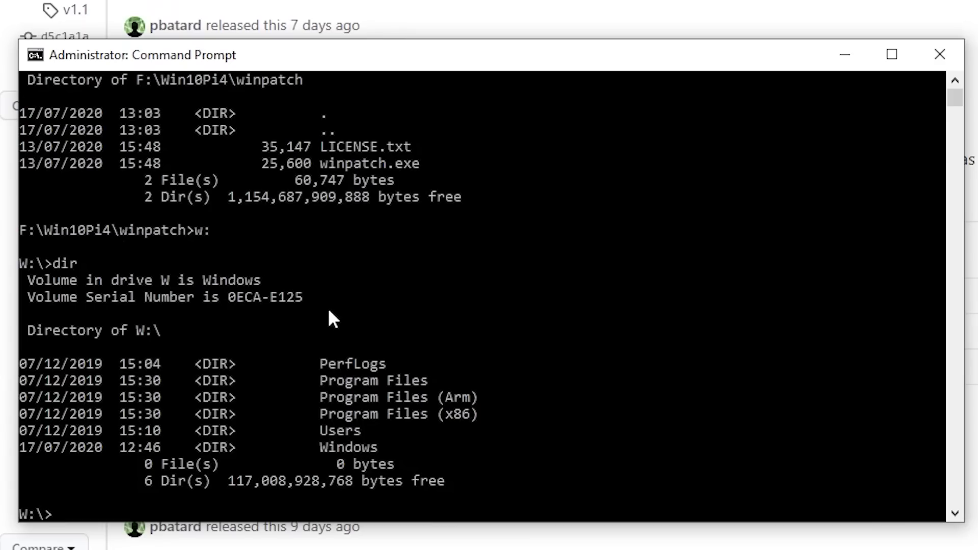
text(cd Widow)
key(BackSpace)
key(BackSpace)
text(ndows)
key(Return)
text(dir)
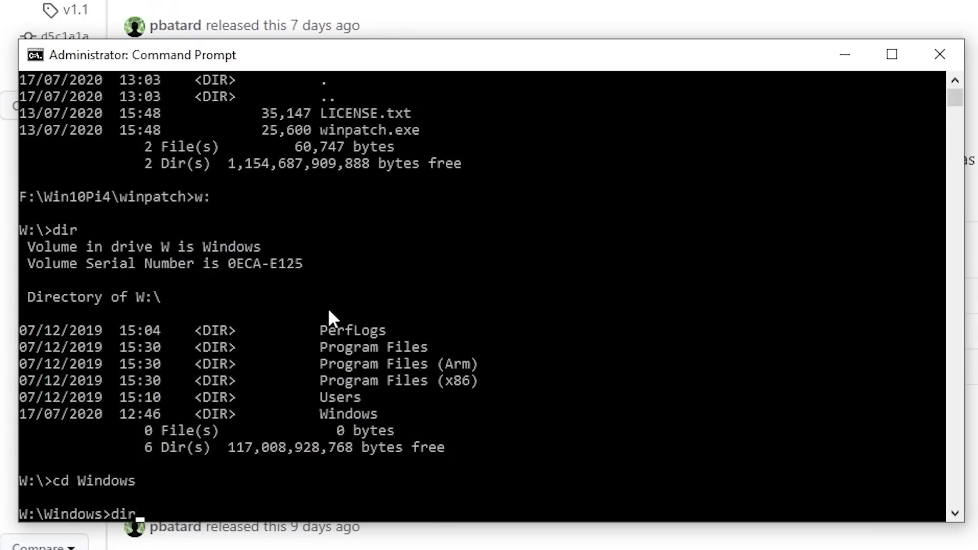
key(Return)
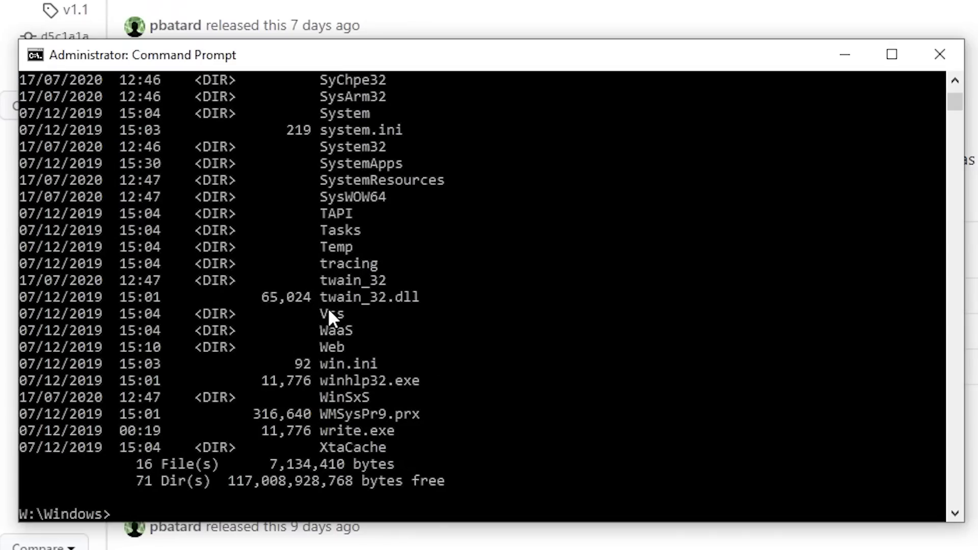
text(cd ..)
key(Return)
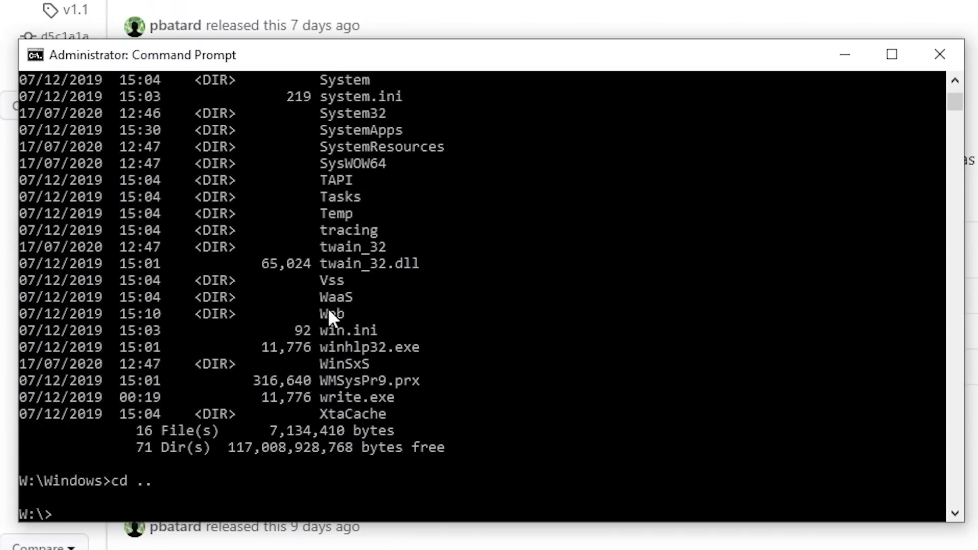
From the F: winpatch folder, run winpatch on w:\Windows\System32\drivers\USBXHCI.SYS with the hex patch pairs
text(f:)
key(Return)
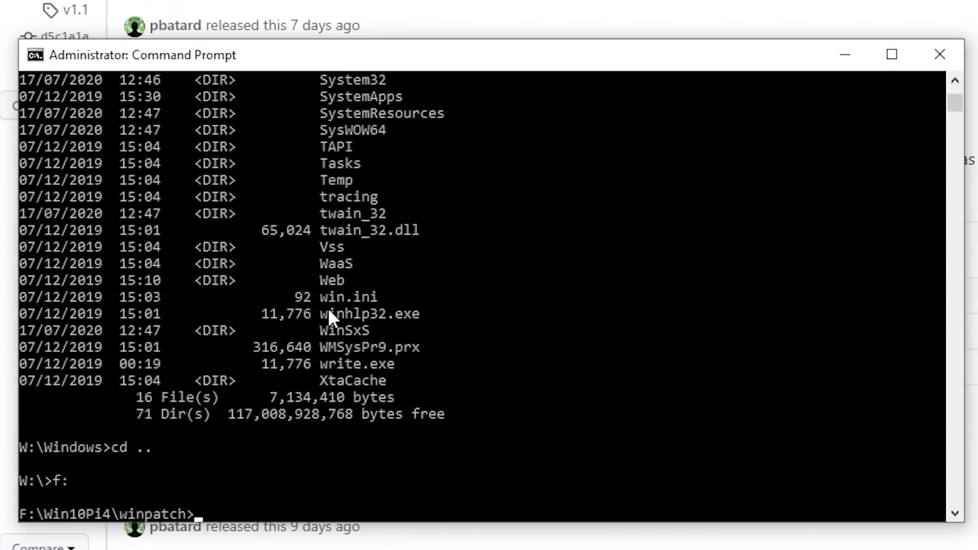
text(dir)
key(Return)
text(winpatch )
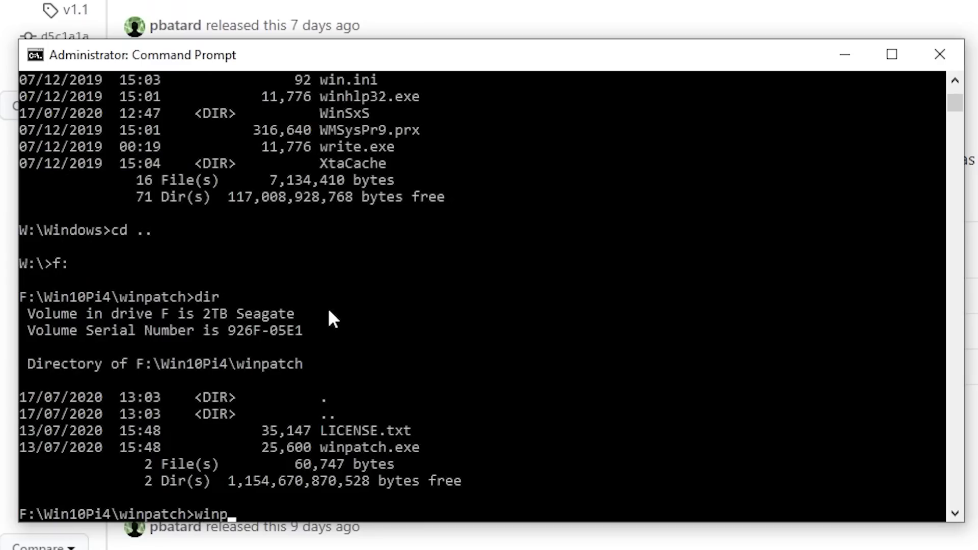
text(w:\)
right_click(662, 232)
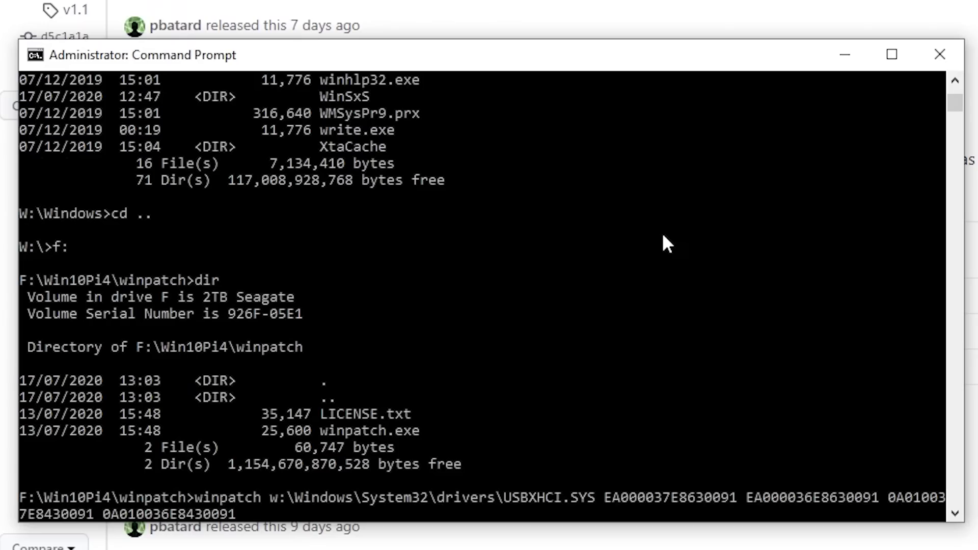
key(Return)
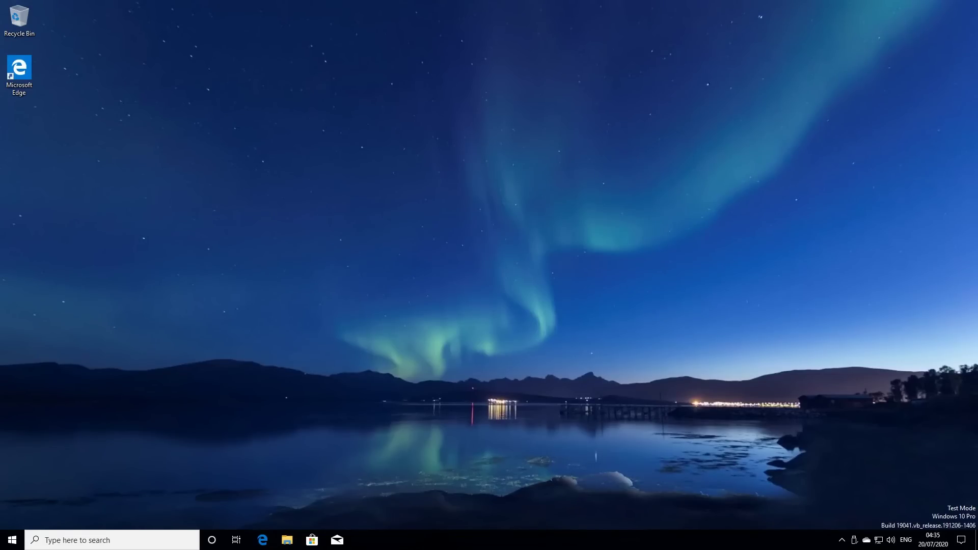
click(14, 540)
text(this)
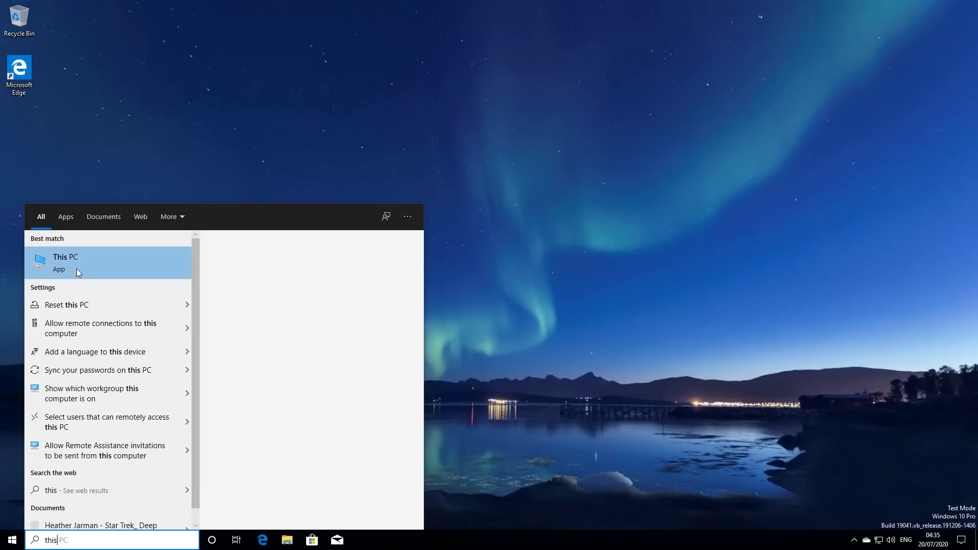
right_click(74, 265)
click(106, 358)
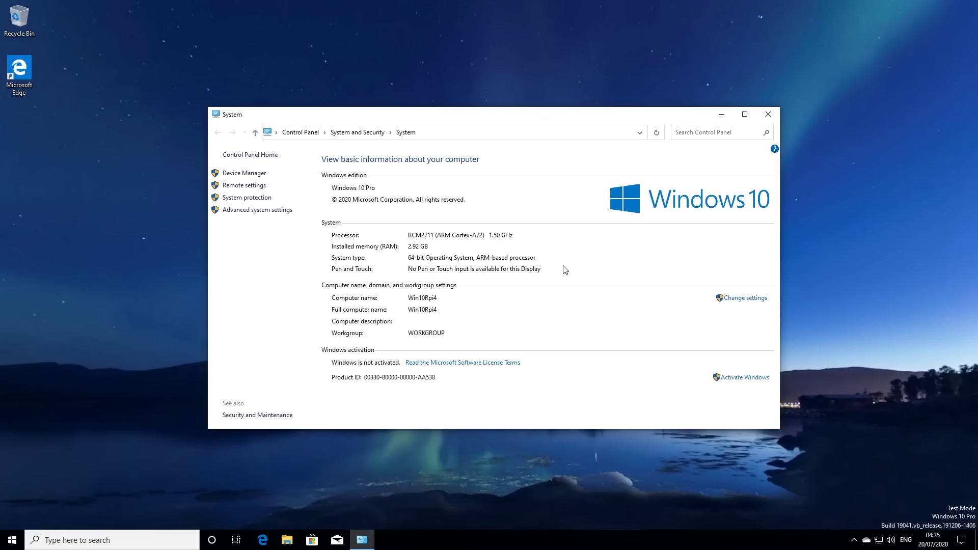
click(769, 115)
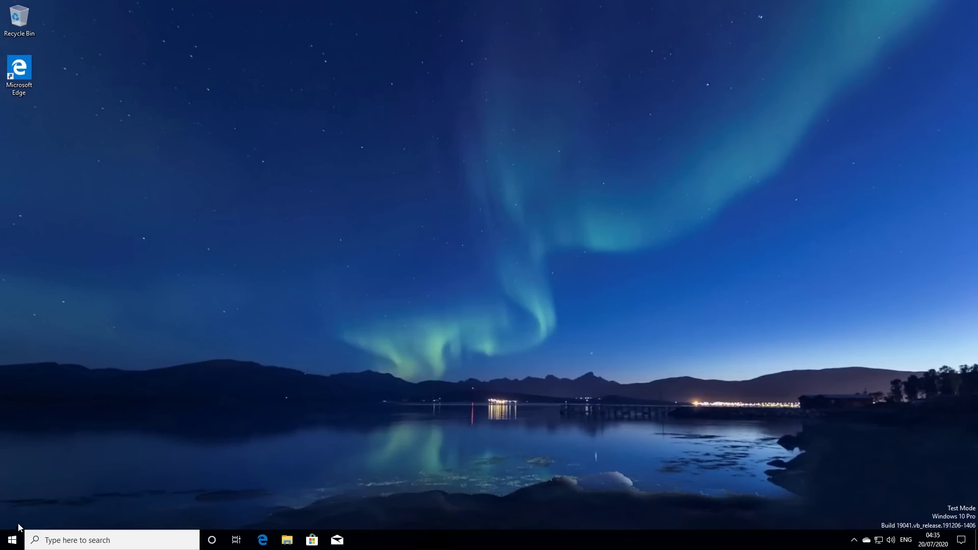
Search 'task' to launch Task Manager and show the BCM2711 CPU performance view
click(12, 540)
text(task)
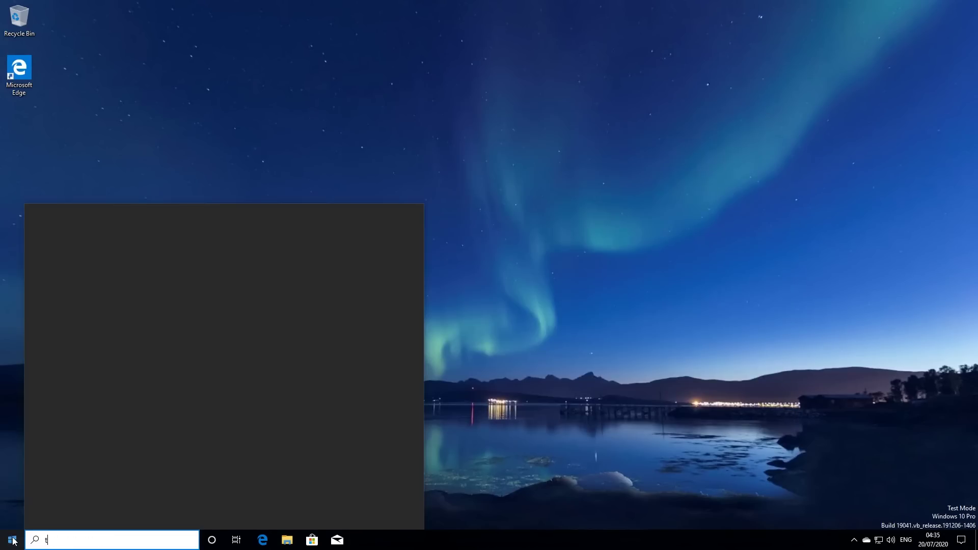
click(87, 267)
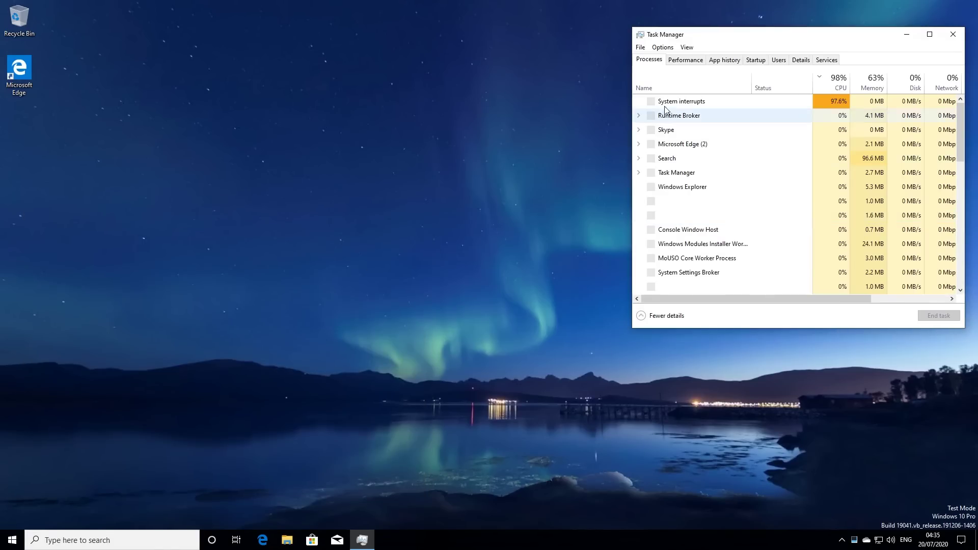
click(686, 60)
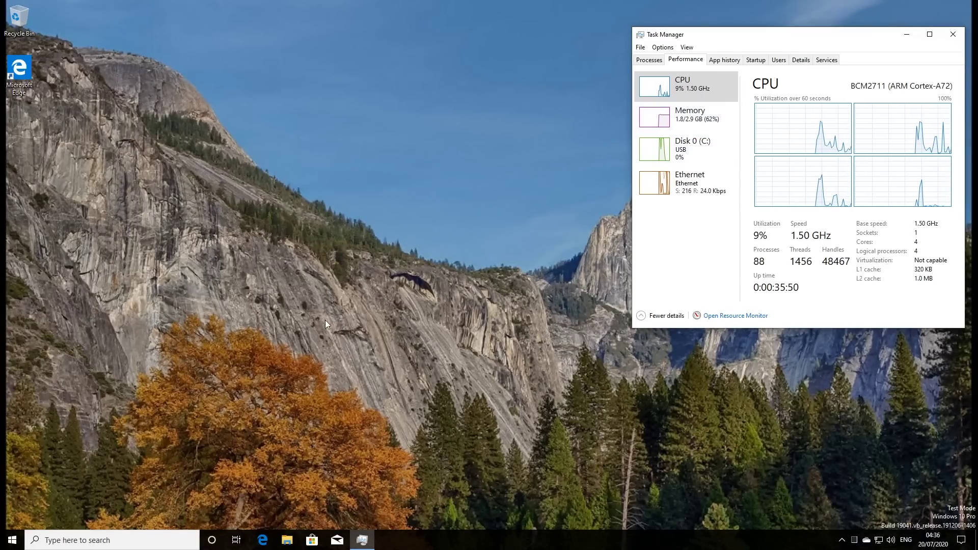
Show the Downloads folder in File Explorer in a moved, narrower window
click(291, 540)
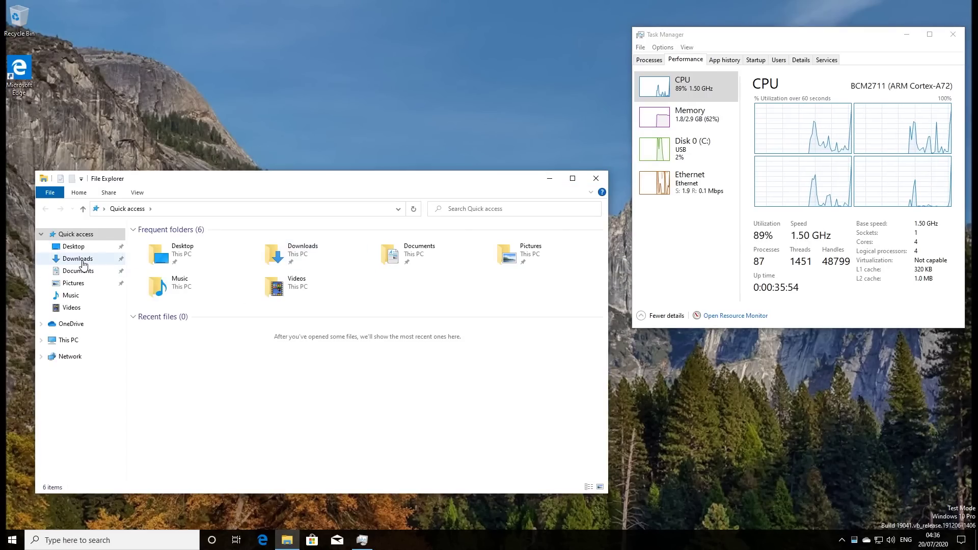
click(83, 261)
drag(322, 184, 352, 69)
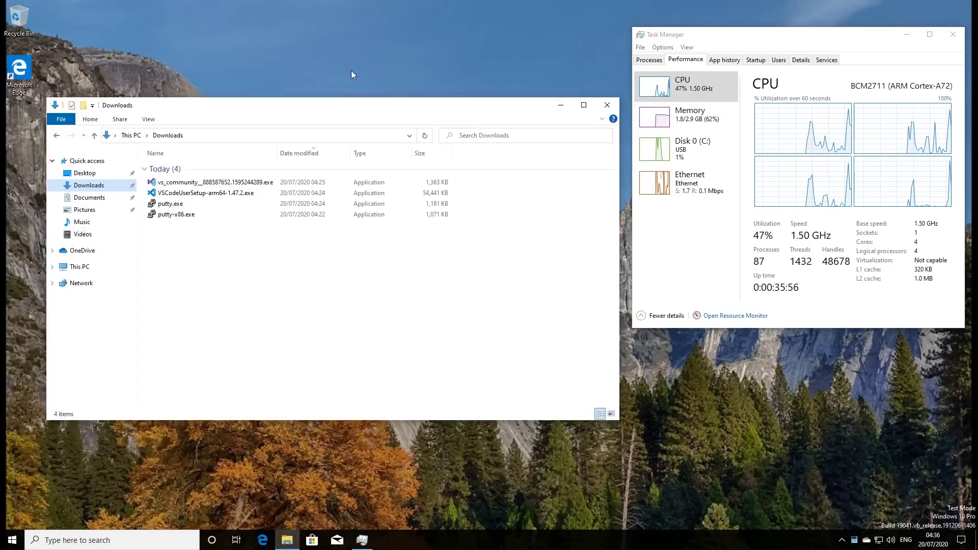
drag(637, 197, 508, 204)
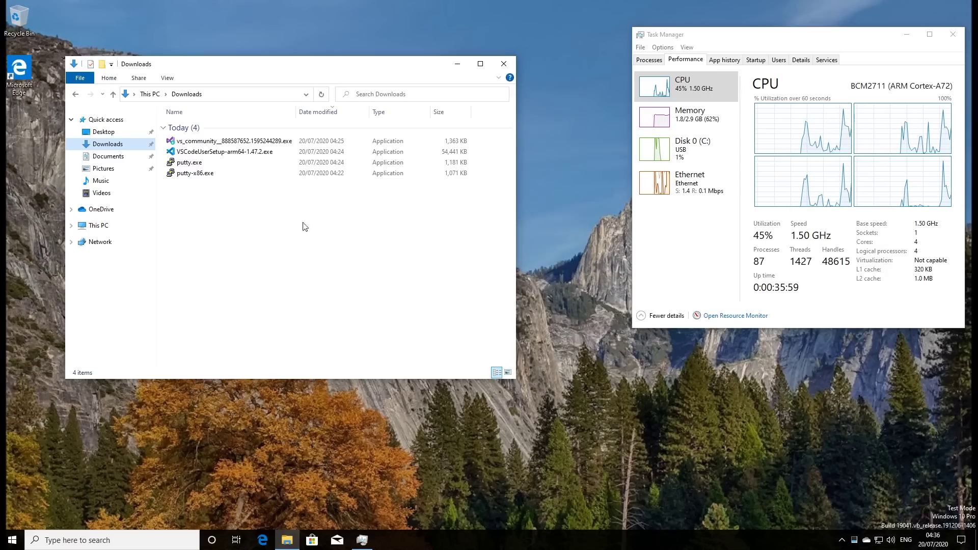
Launch putty.exe and close its configuration window, then launch putty-x86.exe
click(199, 176)
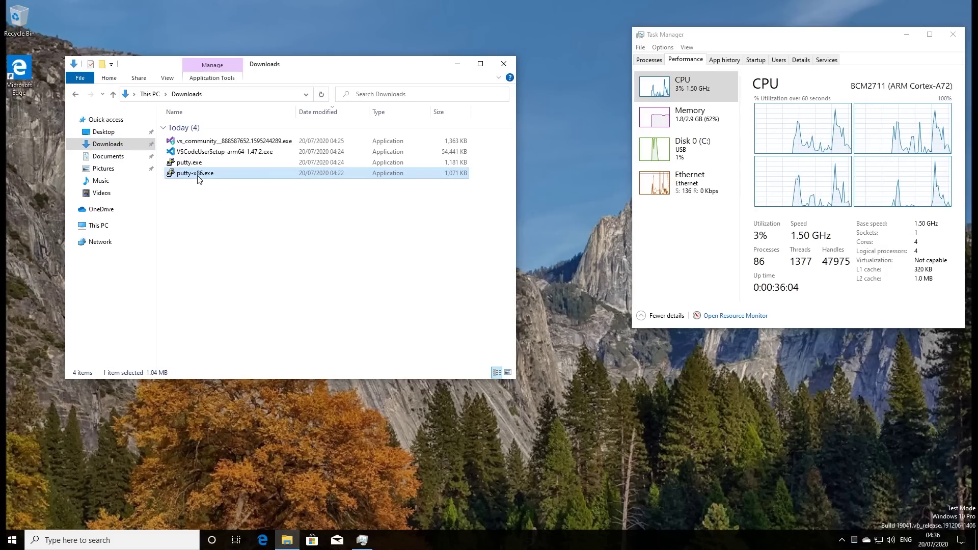
click(197, 166)
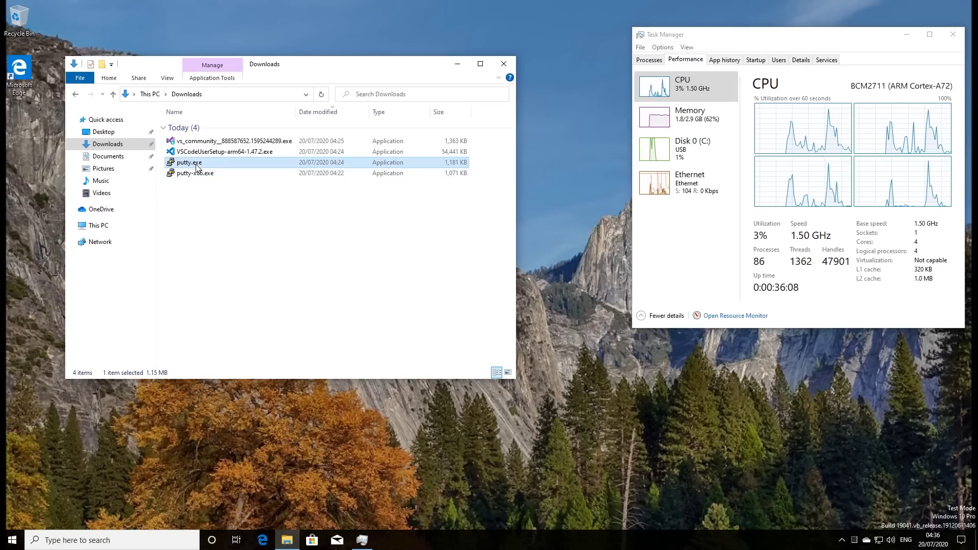
double_click(197, 163)
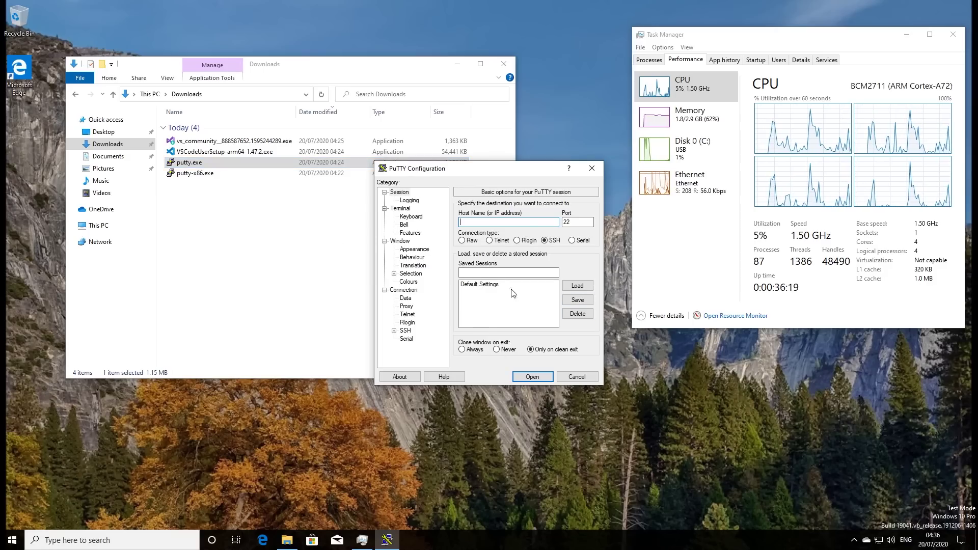
drag(499, 172, 544, 194)
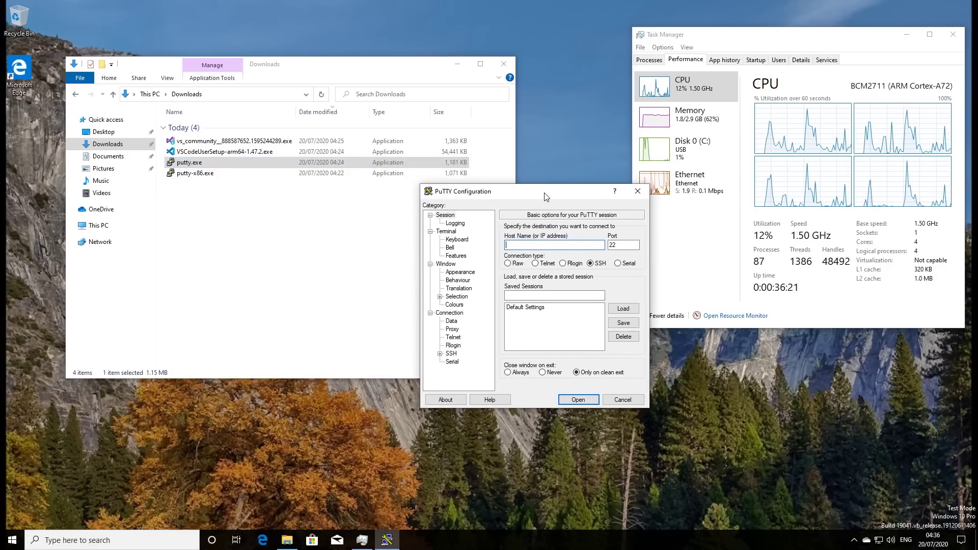
click(614, 399)
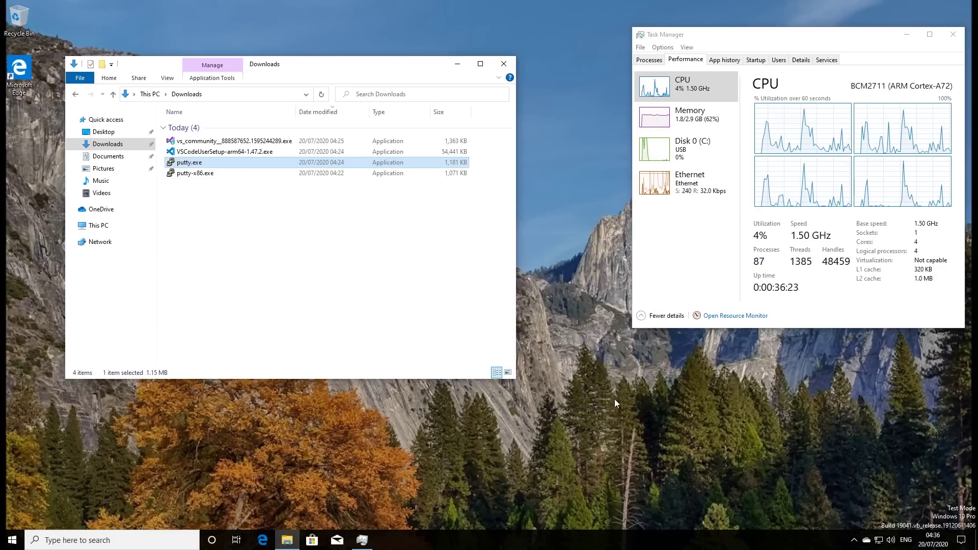
click(204, 176)
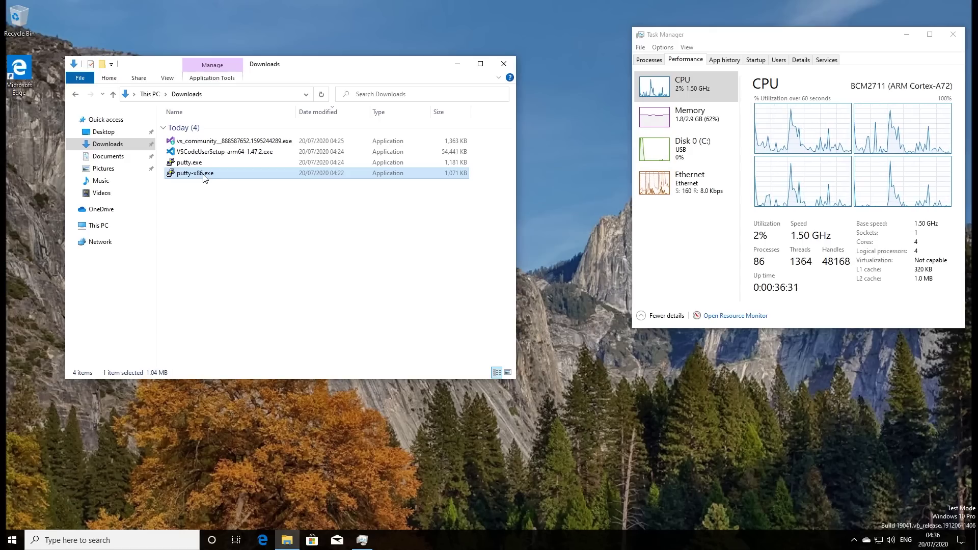
double_click(204, 174)
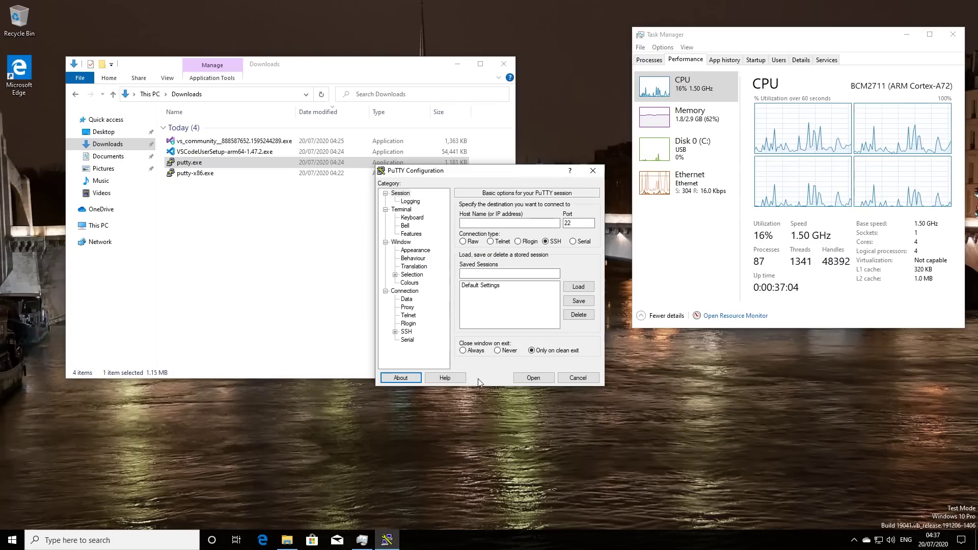
click(406, 381)
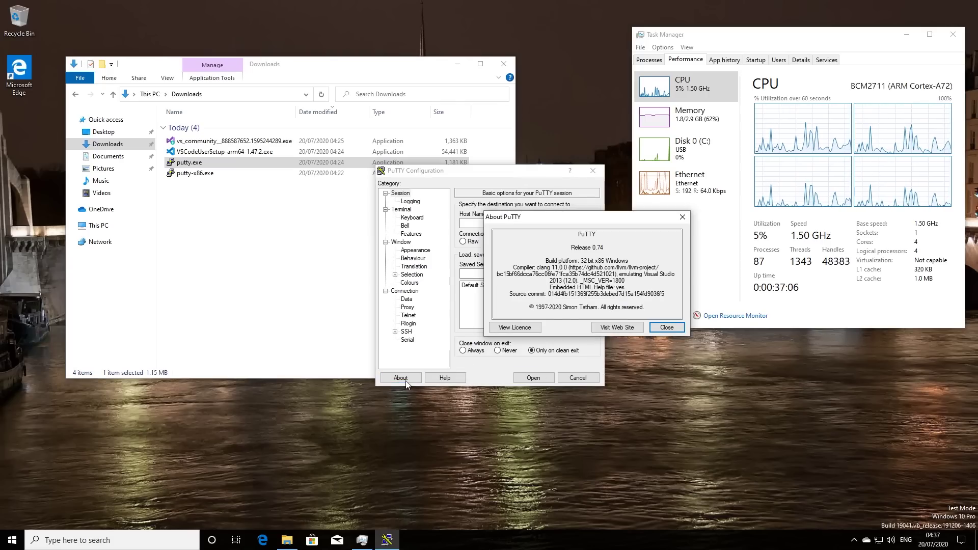
drag(545, 260, 628, 260)
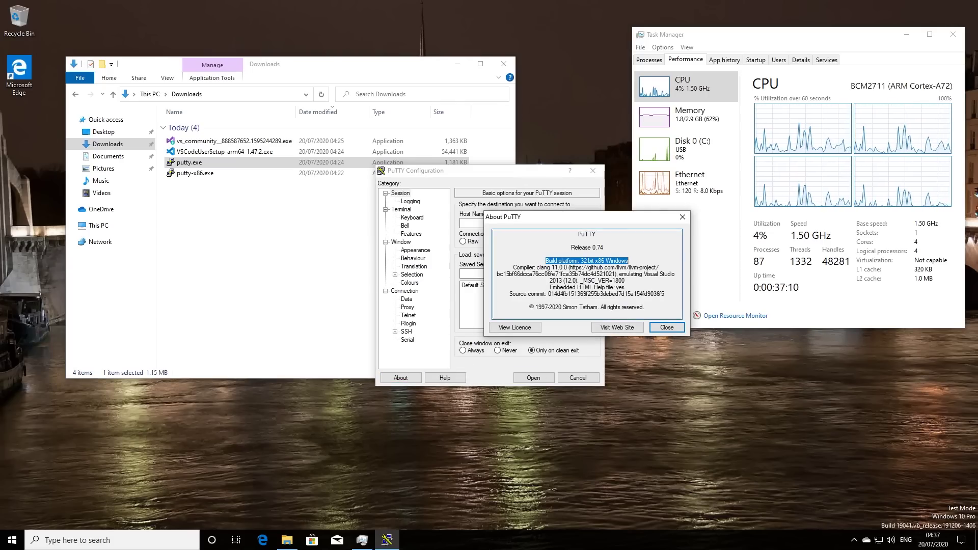
click(663, 330)
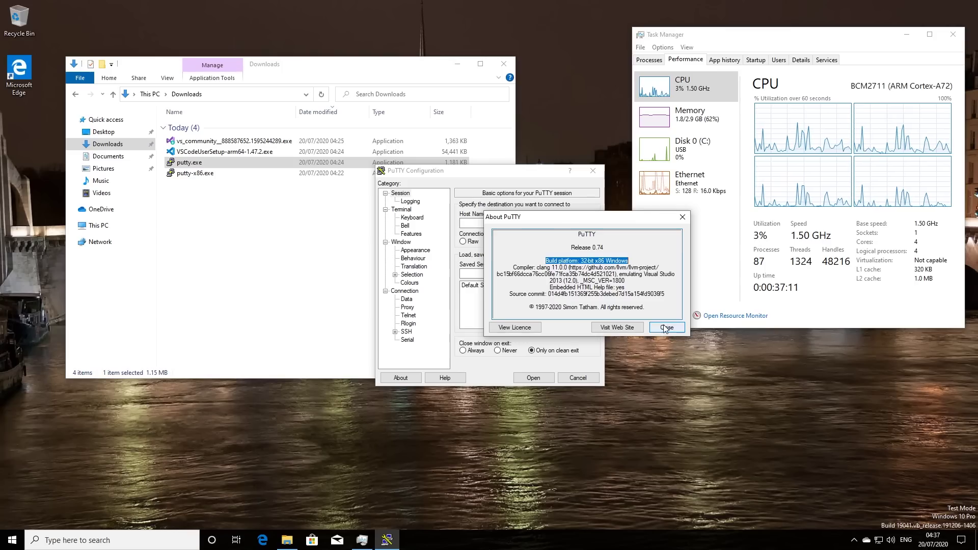
click(569, 380)
double_click(197, 164)
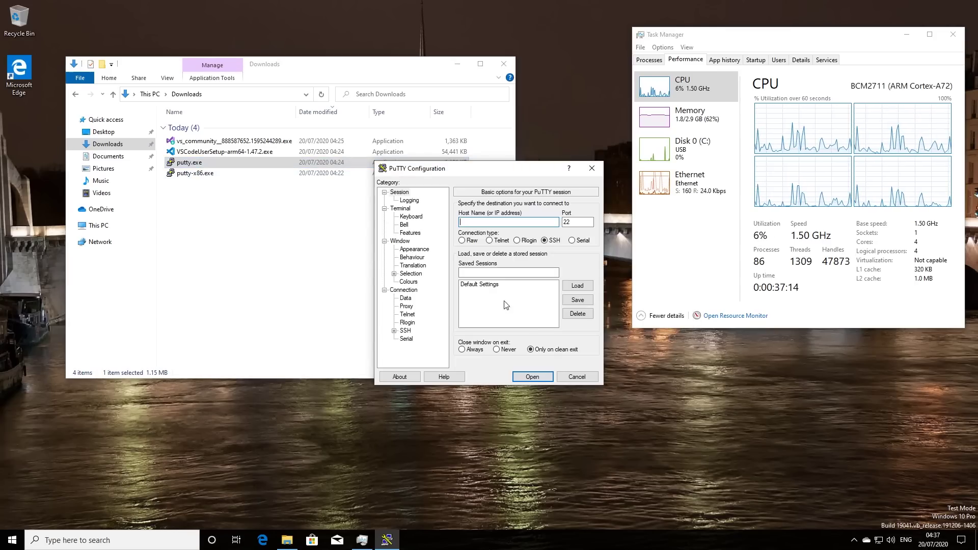
click(401, 378)
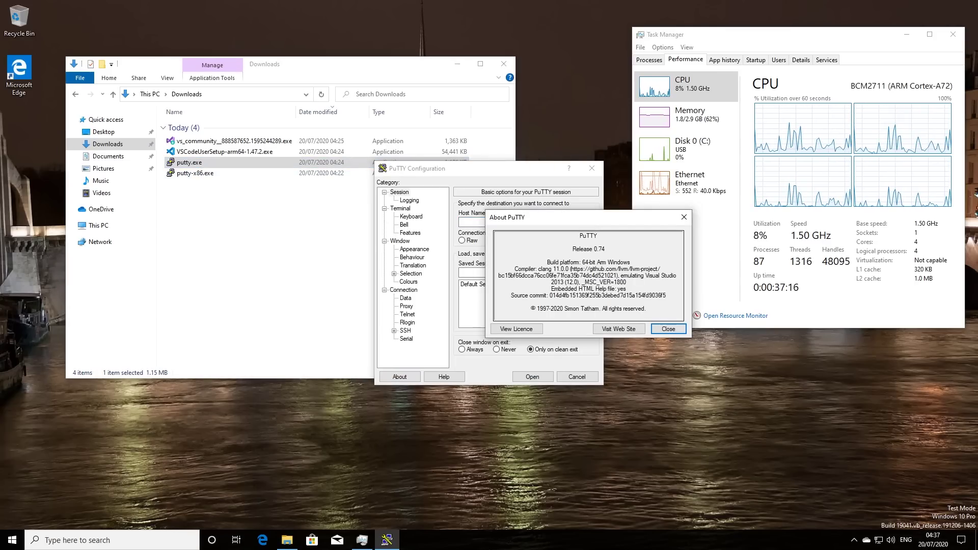
drag(550, 261, 631, 262)
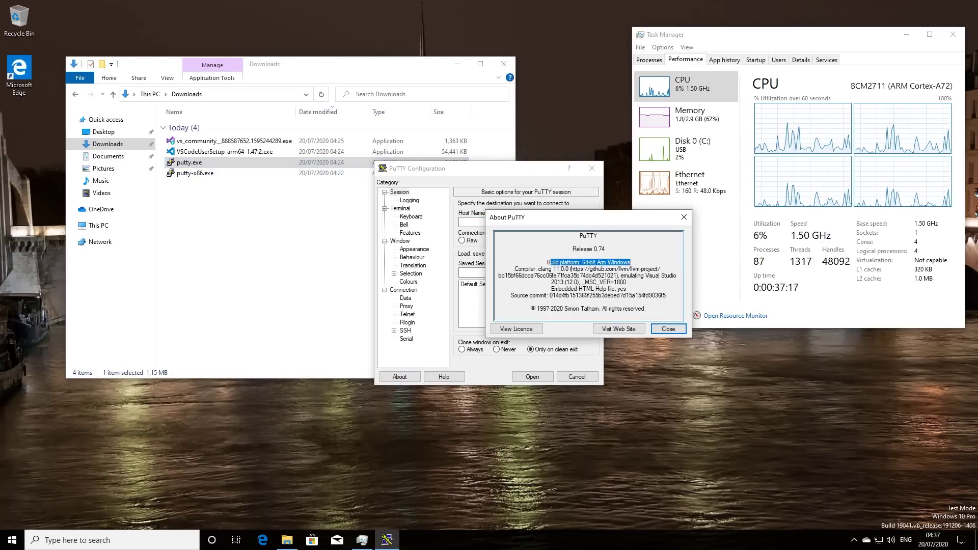
click(662, 331)
click(590, 170)
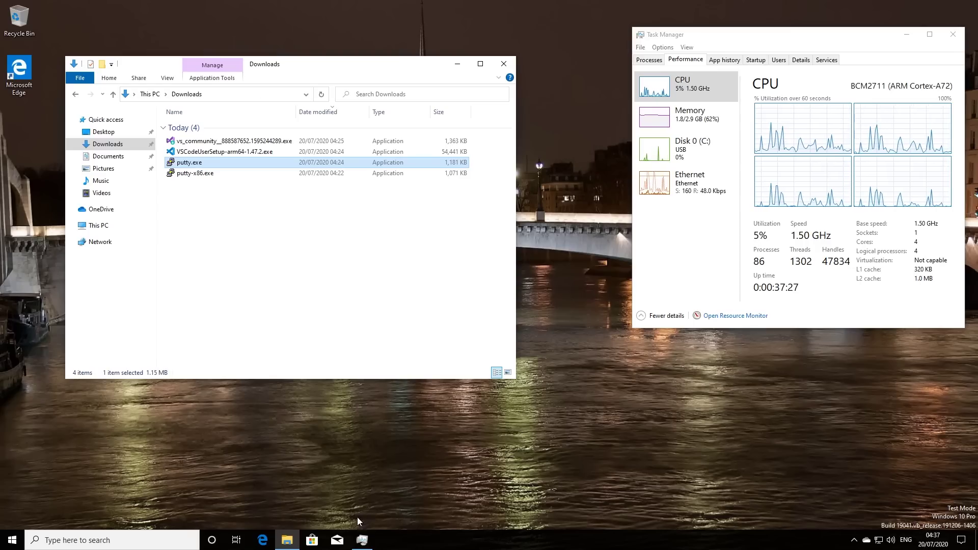
click(312, 541)
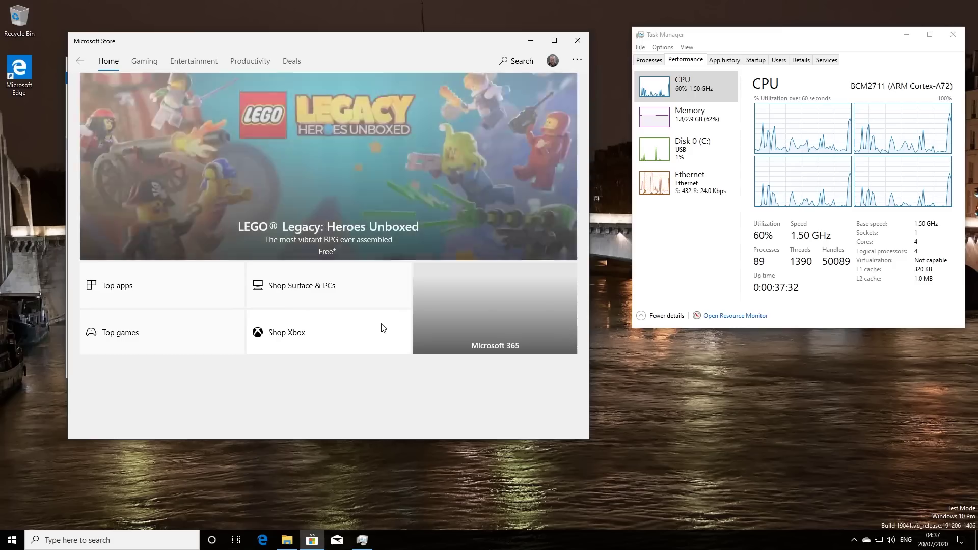
Search the Store for 'windows terminal' and open the Windows Terminal product page
click(518, 62)
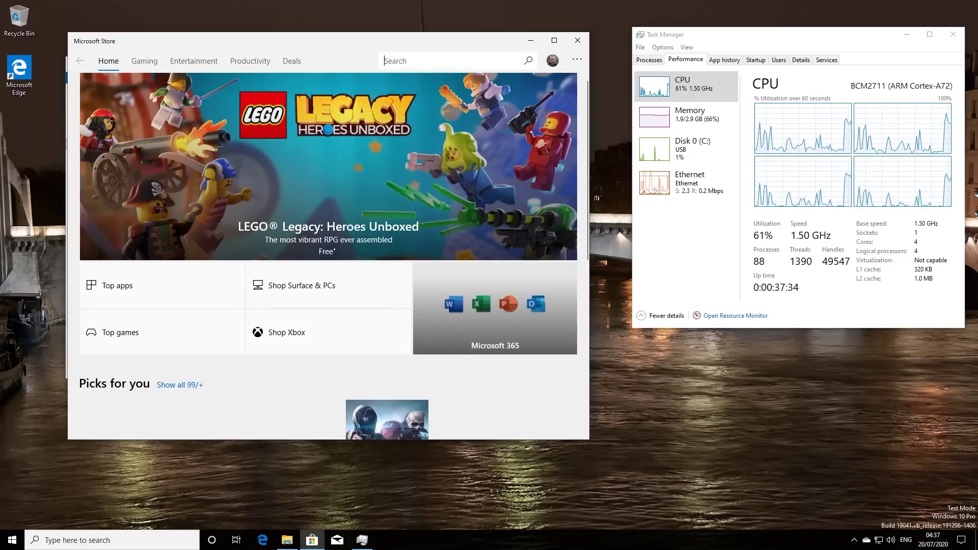
text(windows term)
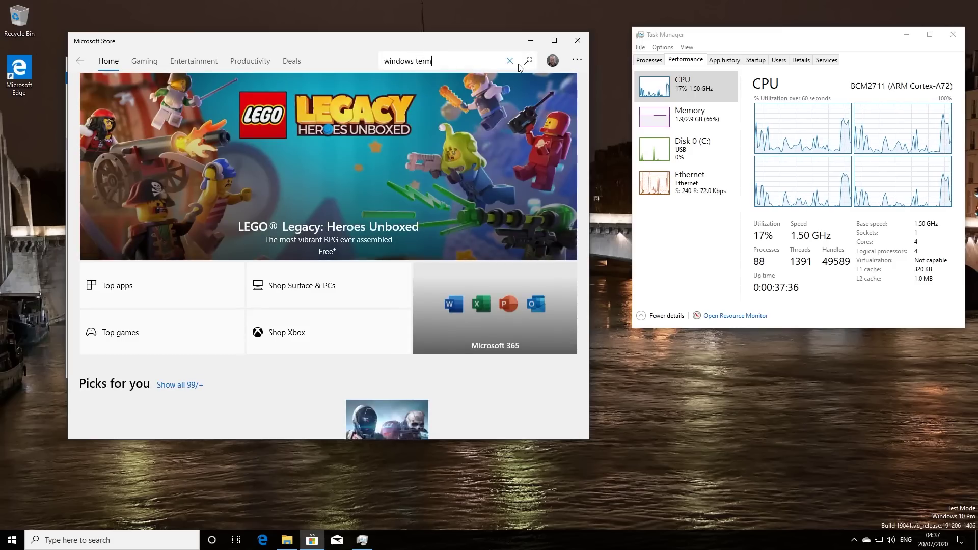
text(inal)
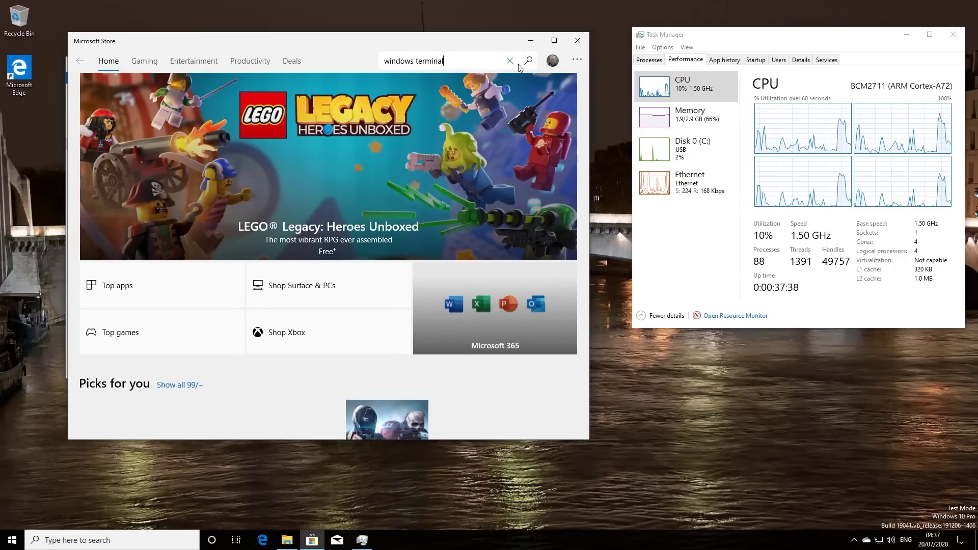
key(Return)
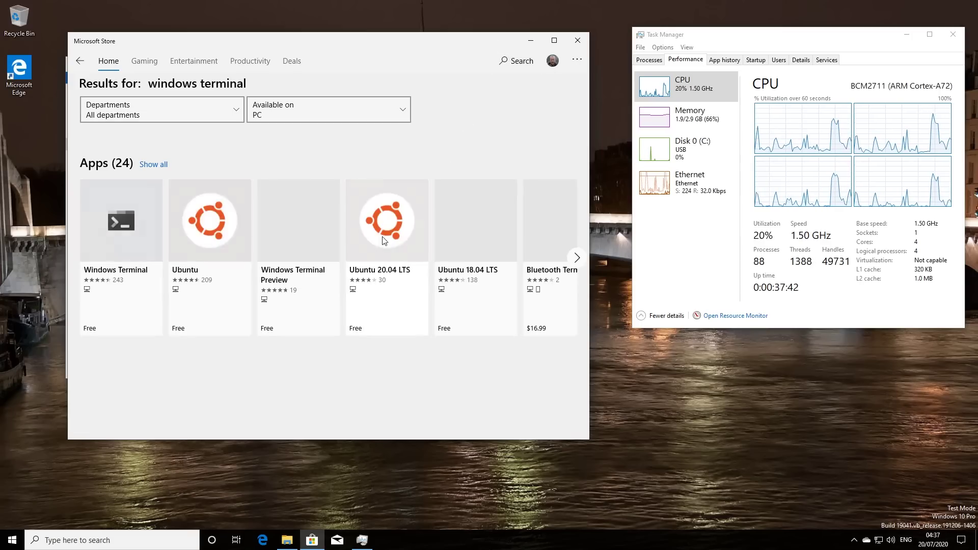
click(133, 276)
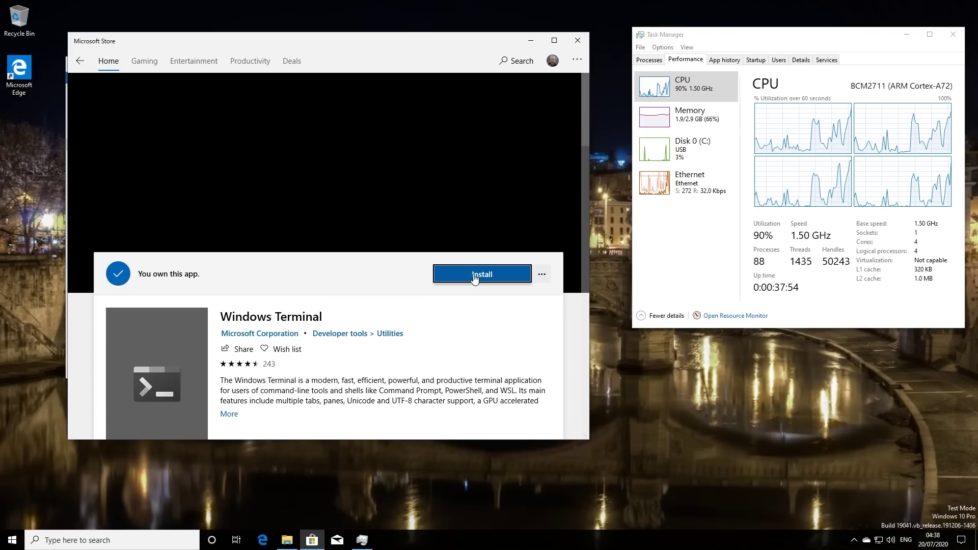
Install Windows Terminal from its Store page and launch it once installed
click(474, 276)
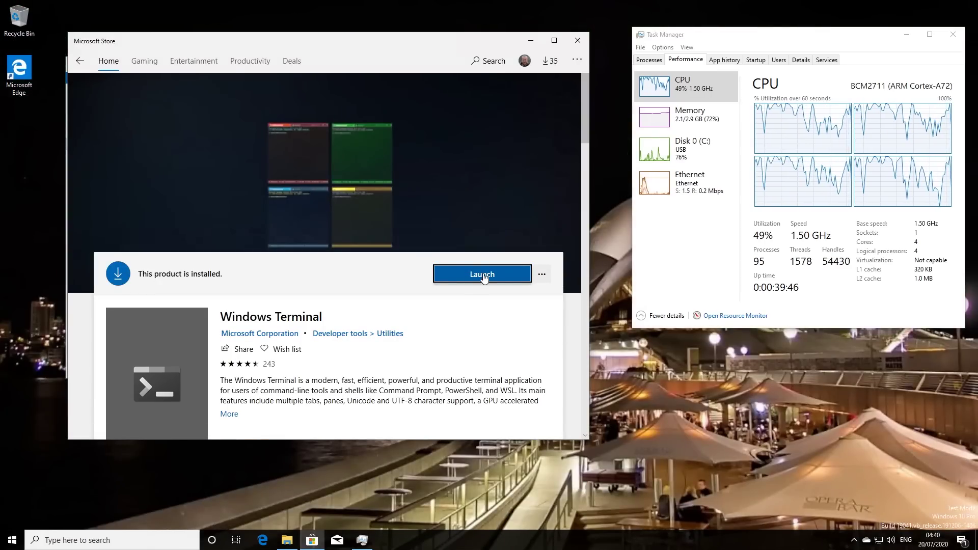
click(482, 275)
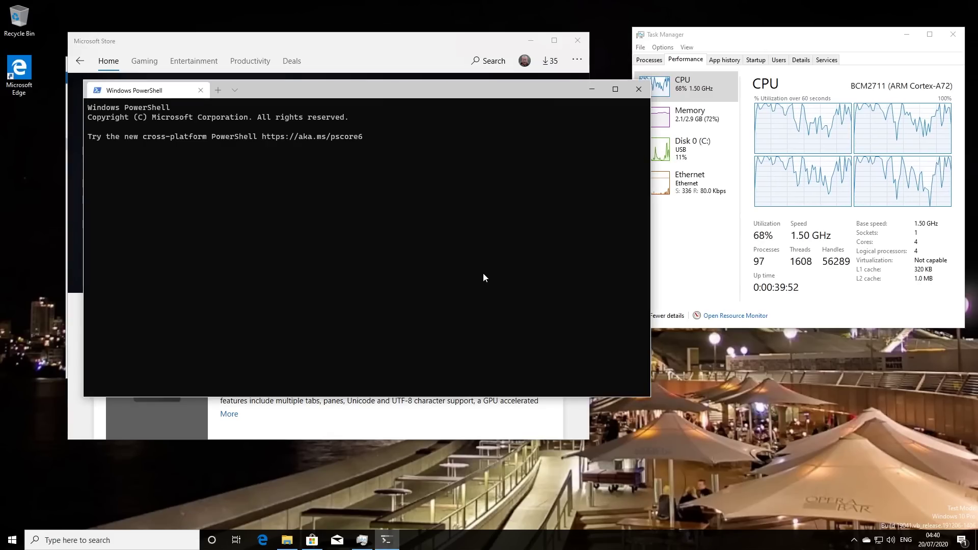
Open a Command Prompt tab alongside the PowerShell tab in Windows Terminal
click(235, 90)
click(250, 126)
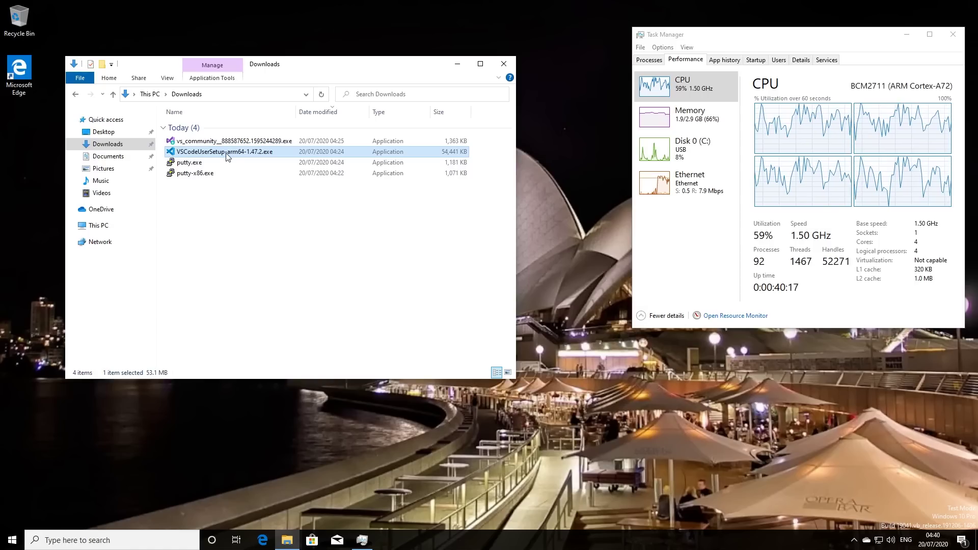
Run VSCodeUserSetup-arm64-1.47.2.exe, accept the licence and install with default location, folder and tasks
double_click(227, 152)
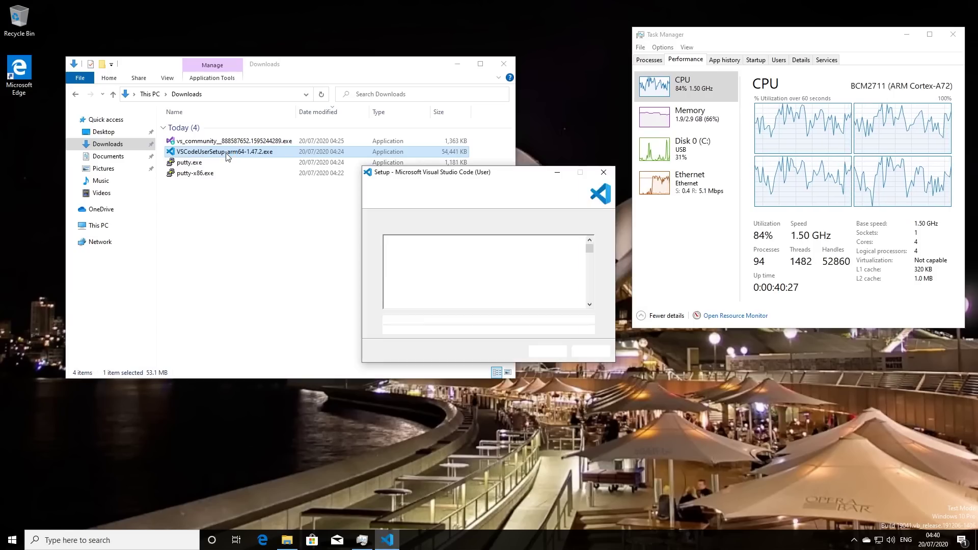
click(438, 320)
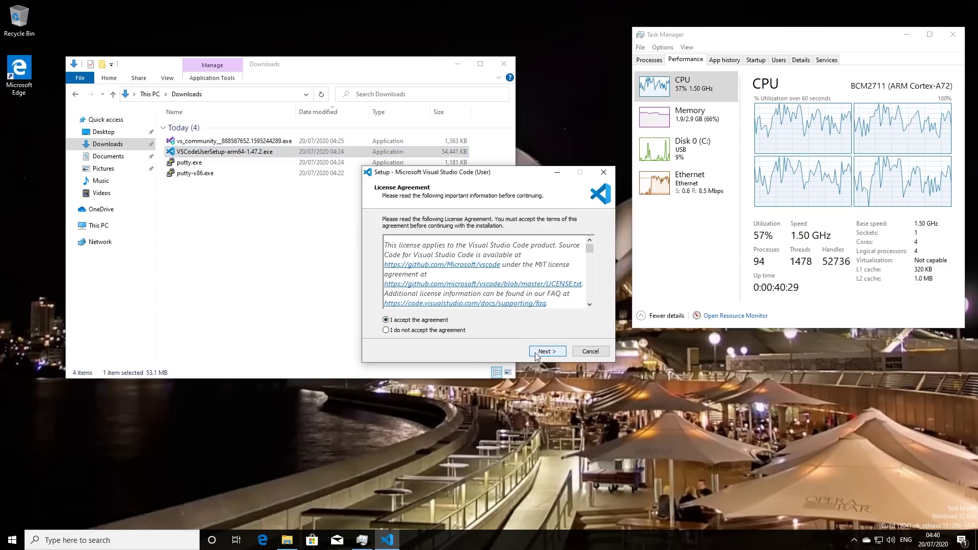
click(557, 356)
click(557, 357)
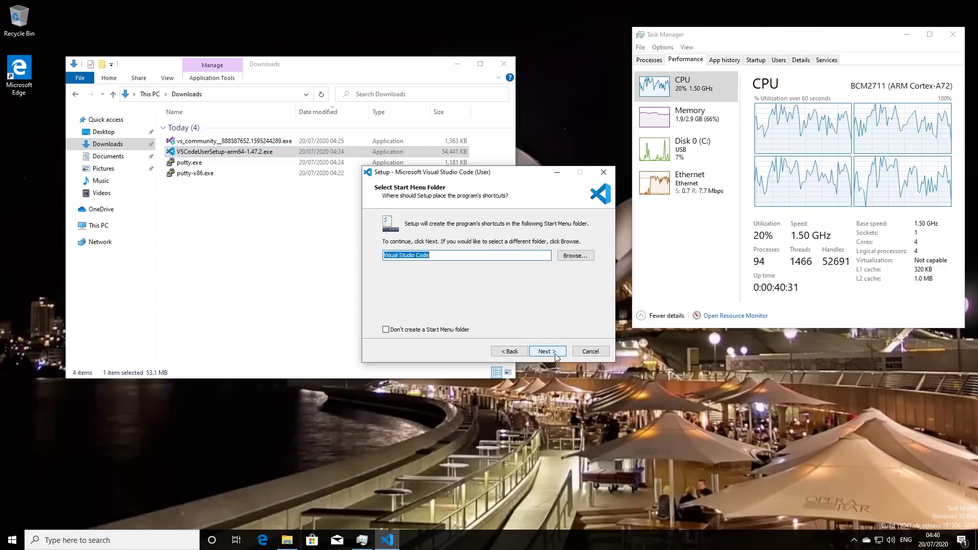
click(546, 352)
click(546, 352)
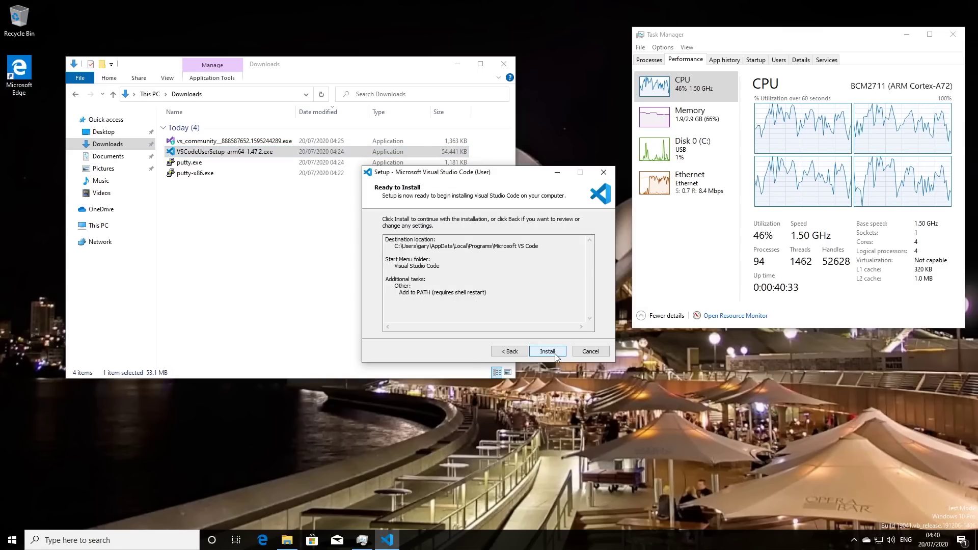
click(556, 357)
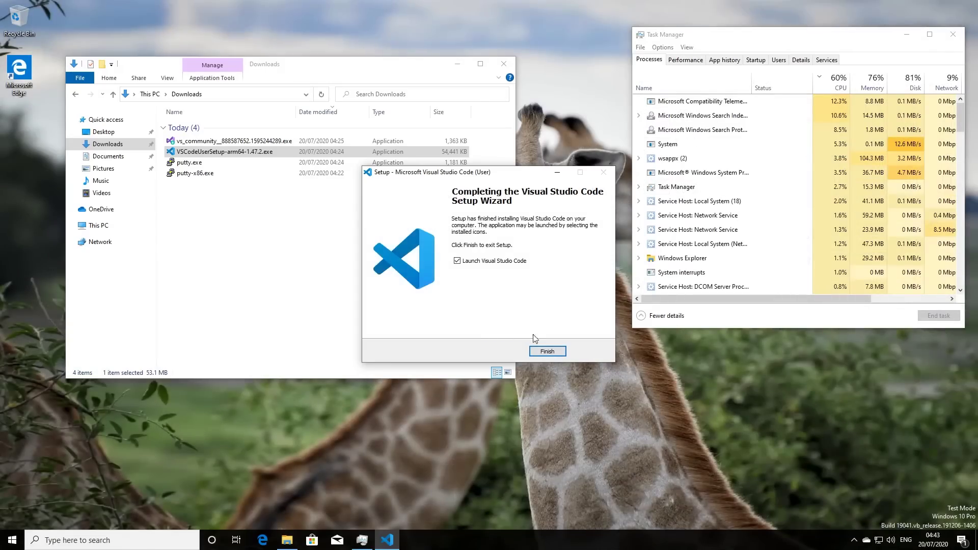
Finish setup to launch VS Code, move its window top-left and dismiss the usage-data notification
click(547, 351)
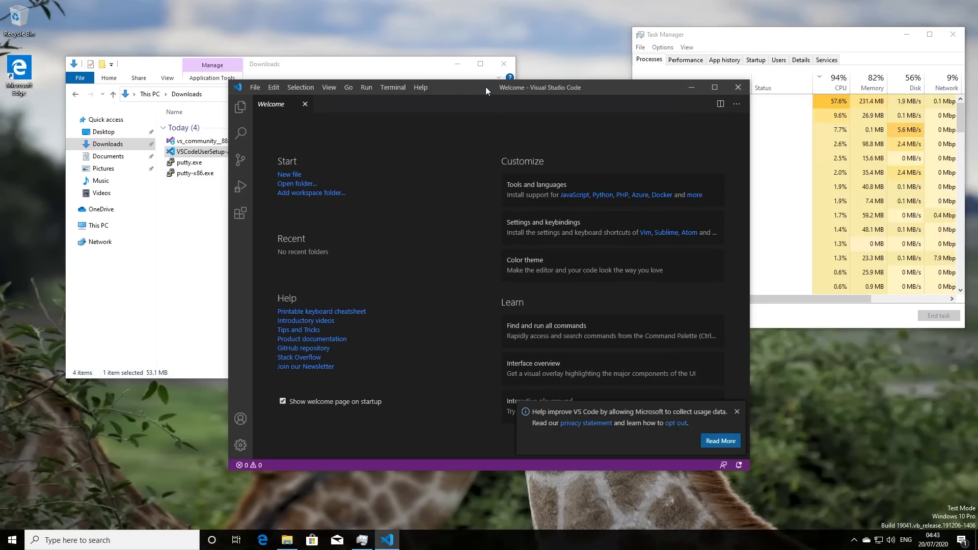
drag(485, 87, 241, 13)
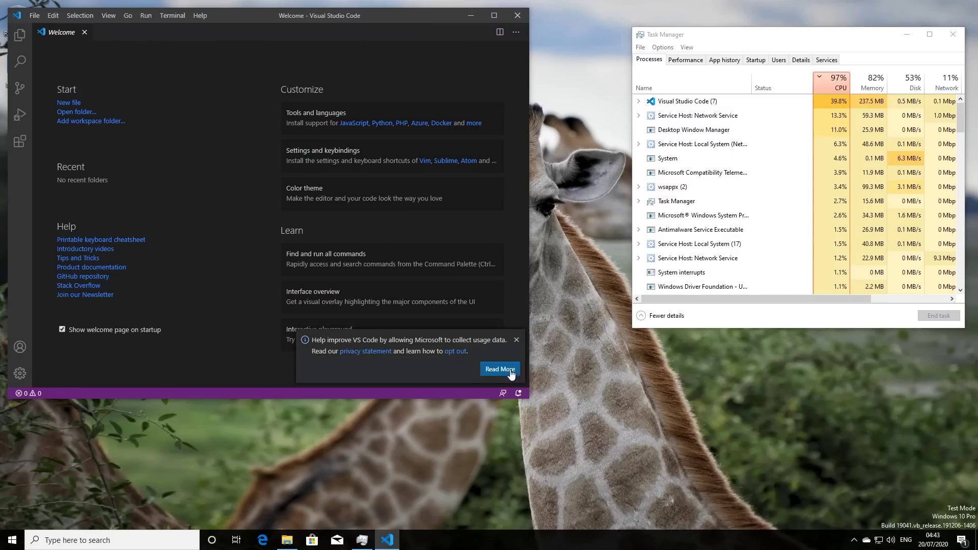
click(516, 341)
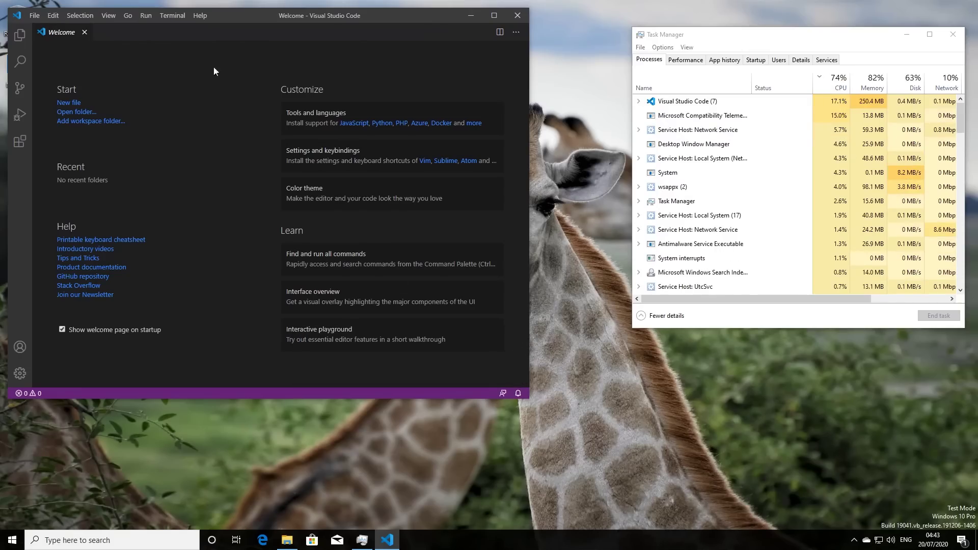
Check Help > About shows version 1.47.2 on arm64, then show Task Manager's performance graphs
click(197, 15)
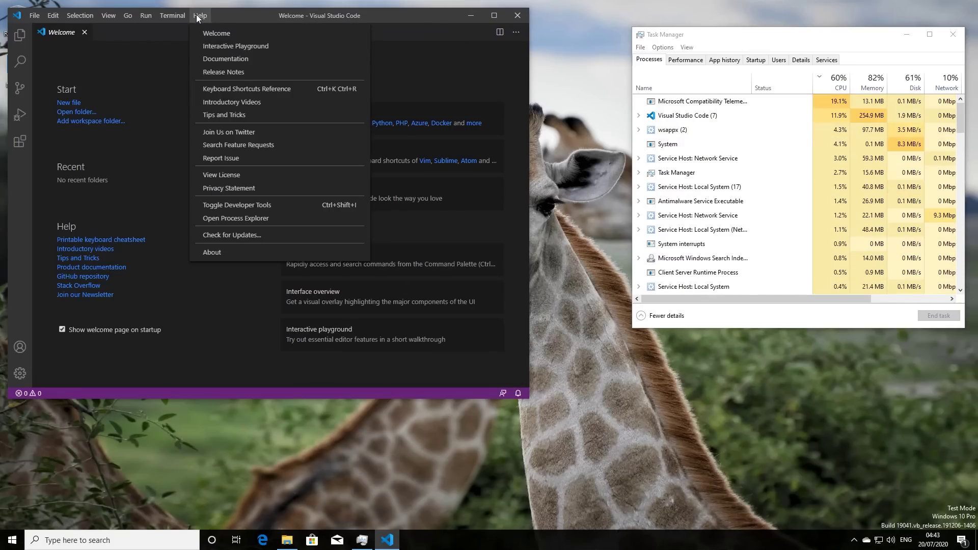
click(232, 249)
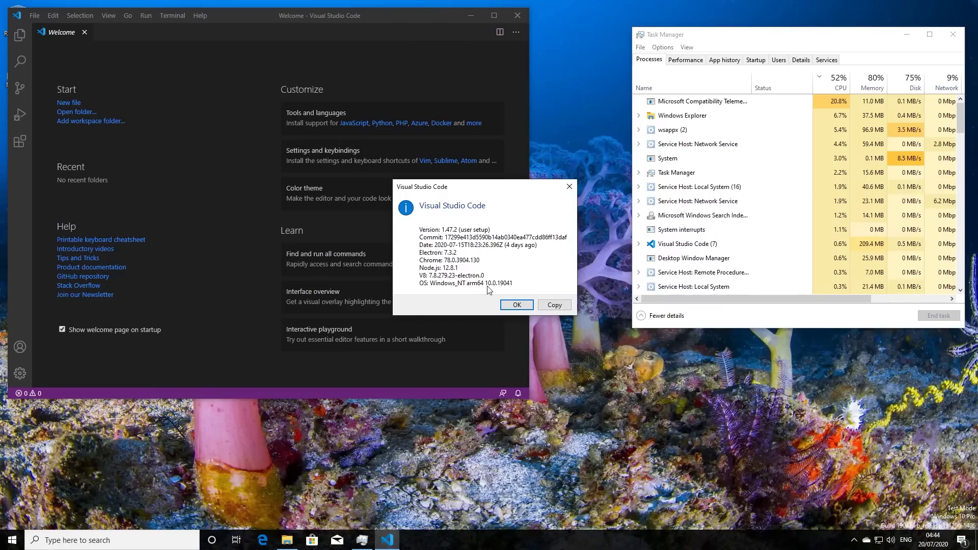
click(515, 305)
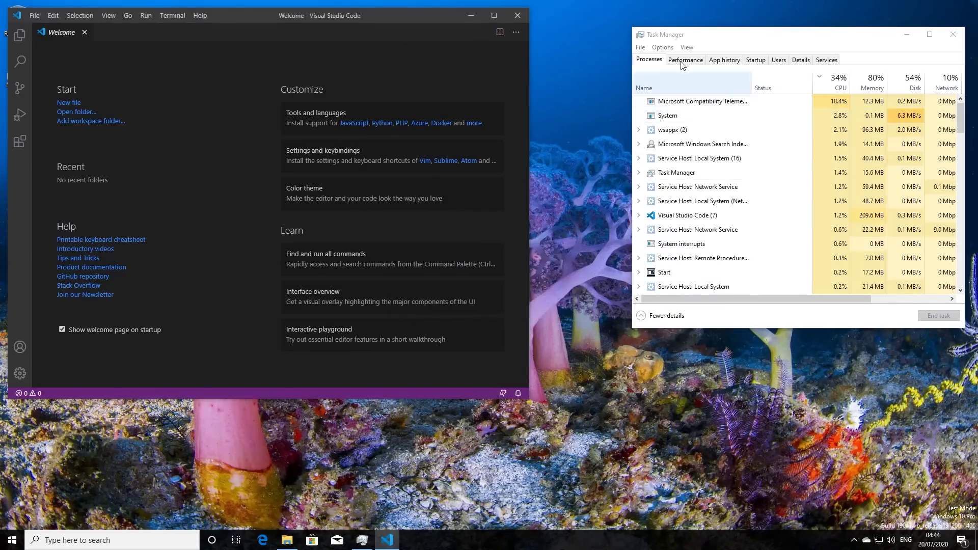
click(685, 60)
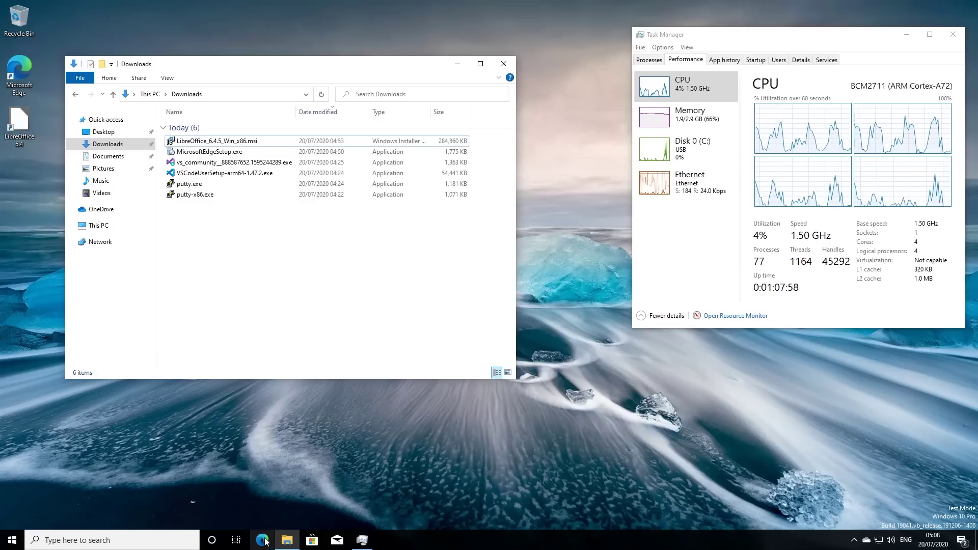
In Edge, search 'andrdoid authority' and open the Android Authority site, scrolling its Latest News
click(263, 540)
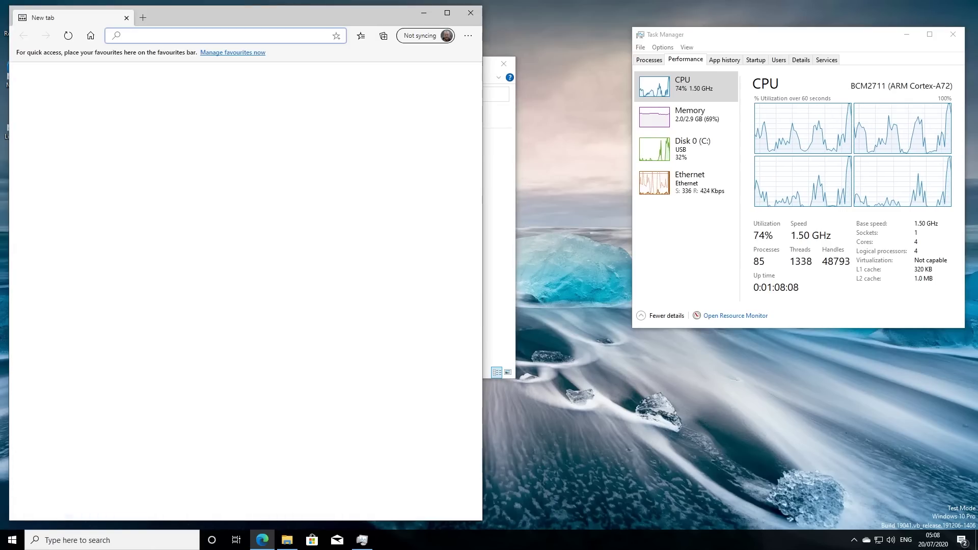
text(andrdoi)
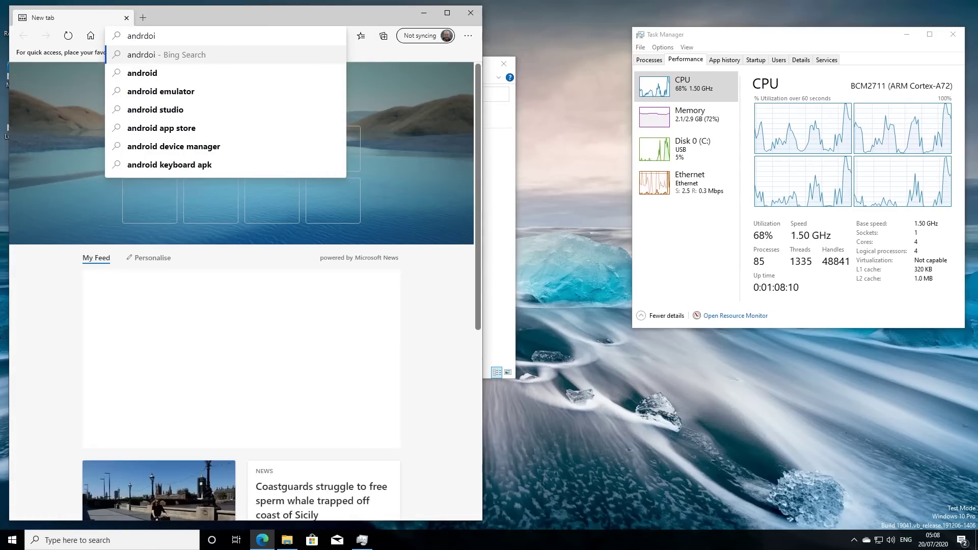
text(d auth)
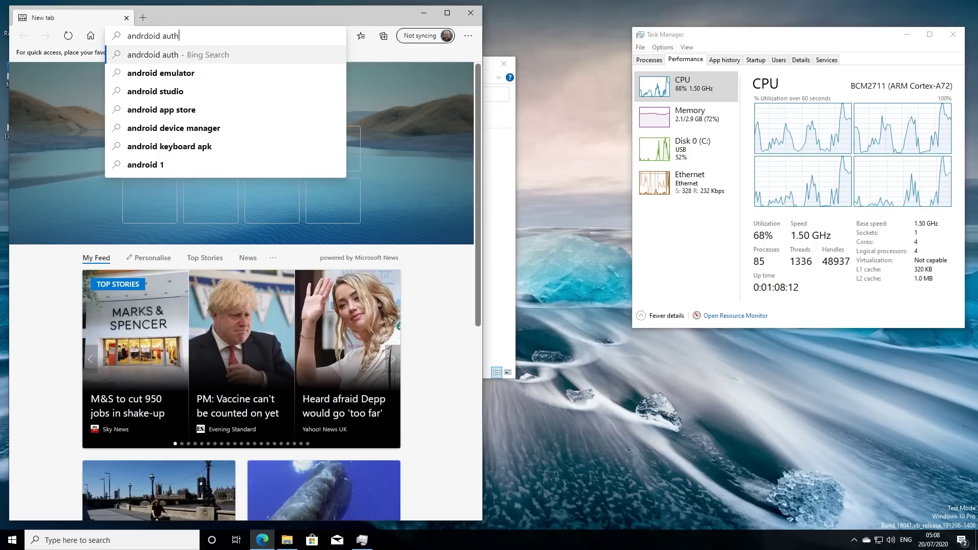
text(ority)
key(Return)
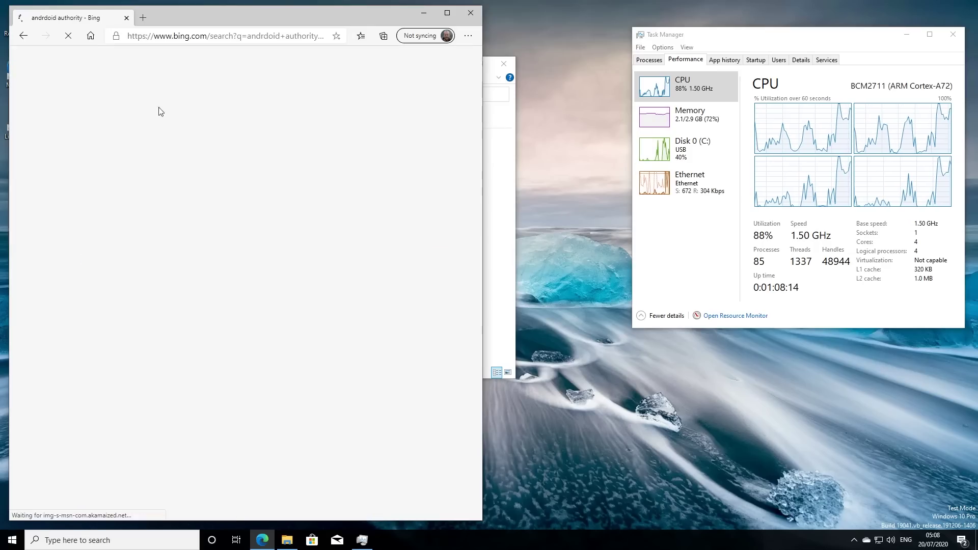
click(120, 146)
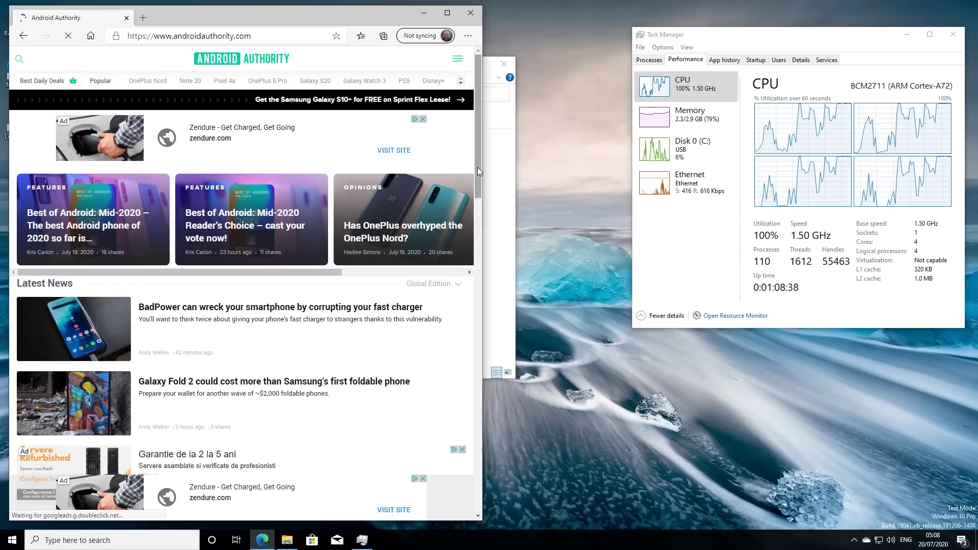
drag(477, 172, 474, 133)
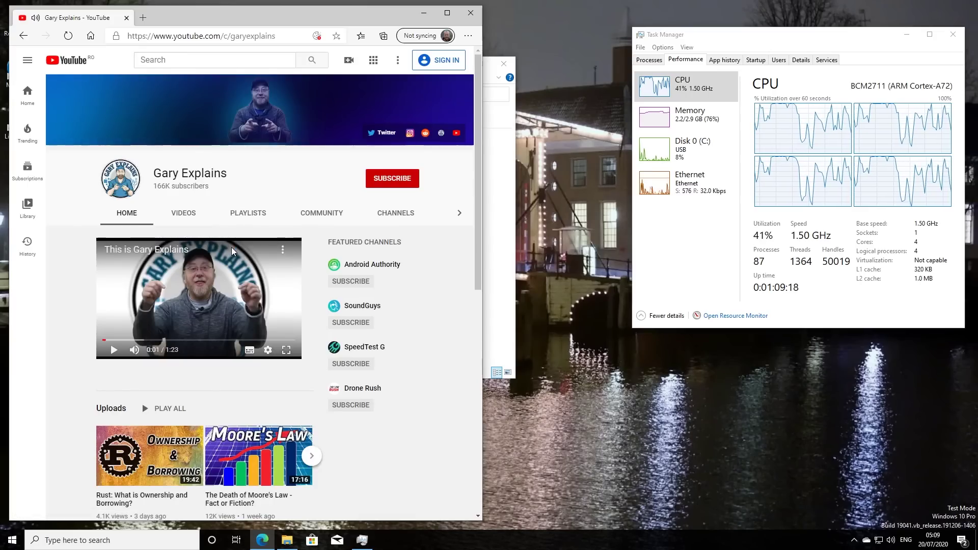
Play the 'Raspberry Pi Supercomputer Cluster' video from the channel page and skip its ad
scroll(231, 247, down, 4)
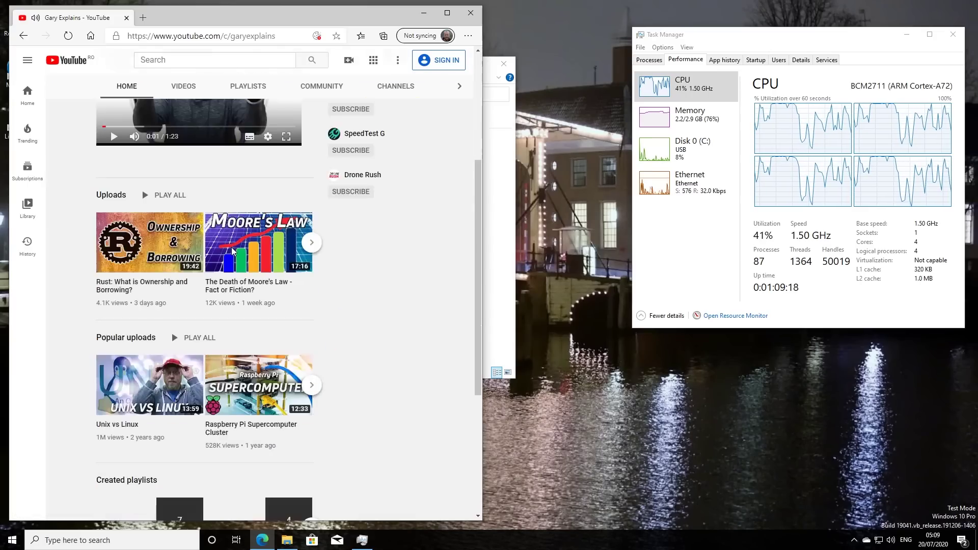
mouse_move(233, 252)
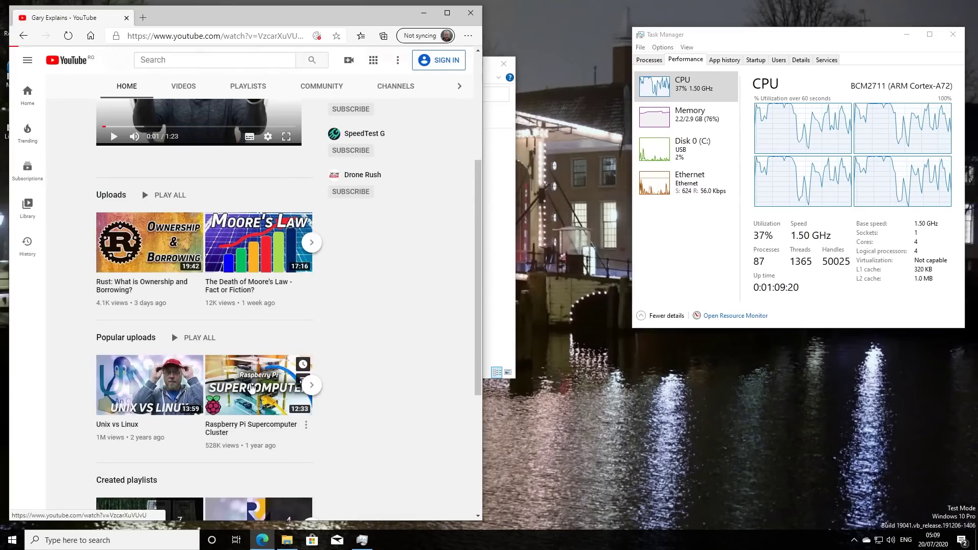
click(252, 387)
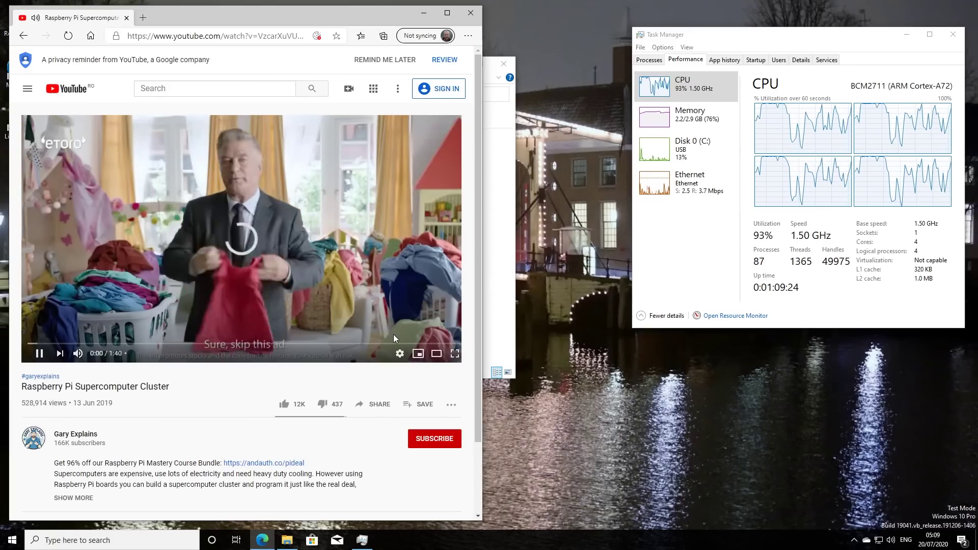
click(435, 316)
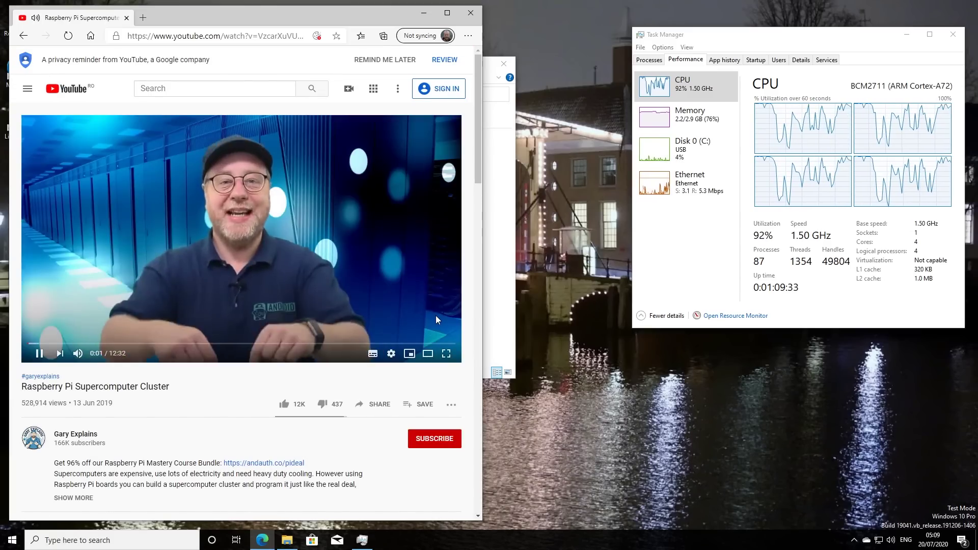